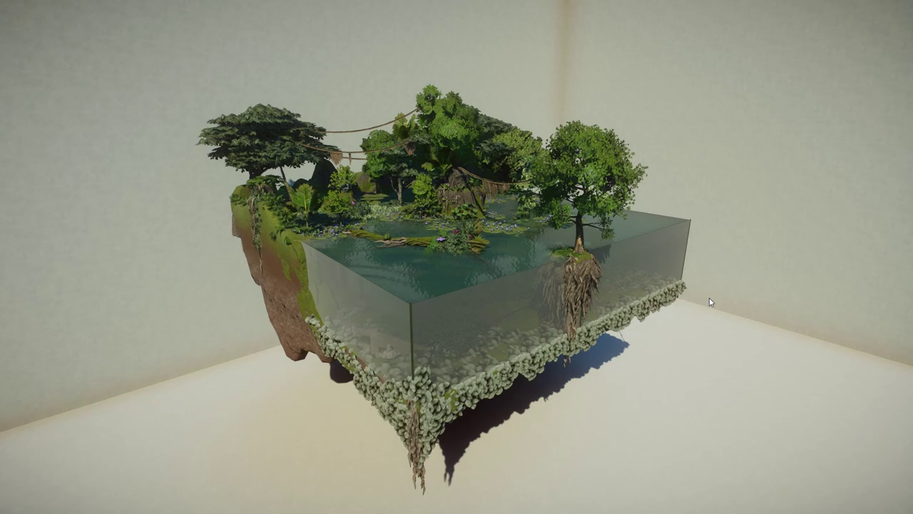
Restore the HUD and zoom out to show the jungle and palace dioramas side by side.
{"action": "key", "text": "ctrl+alt+h"}
{"action": "scroll", "coordinate": [223, 314], "scroll_direction": "down", "scroll_amount": 10}
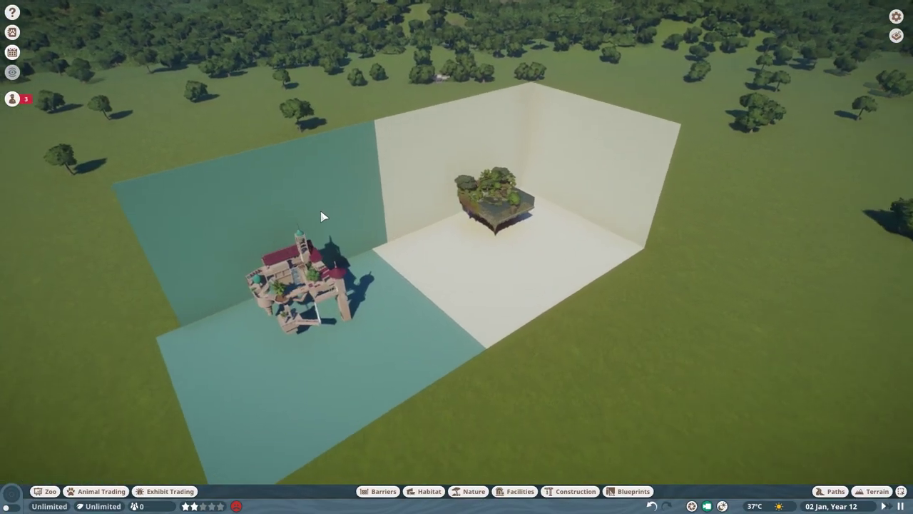
{"action": "scroll", "coordinate": [320, 210], "scroll_direction": "up", "scroll_amount": 6}
{"action": "scroll", "coordinate": [526, 122], "scroll_direction": "down", "scroll_amount": 3}
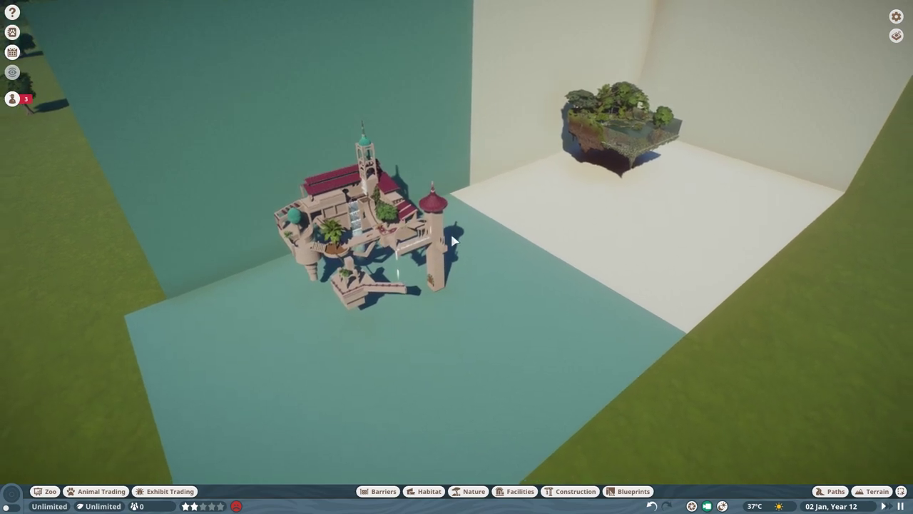
{"action": "scroll", "coordinate": [521, 165], "scroll_direction": "up", "scroll_amount": 3}
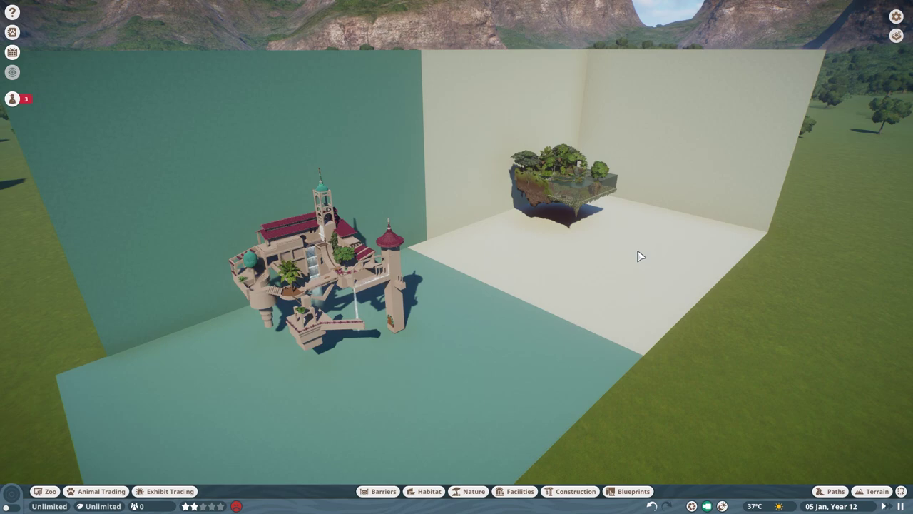
{"action": "key", "text": "d"}
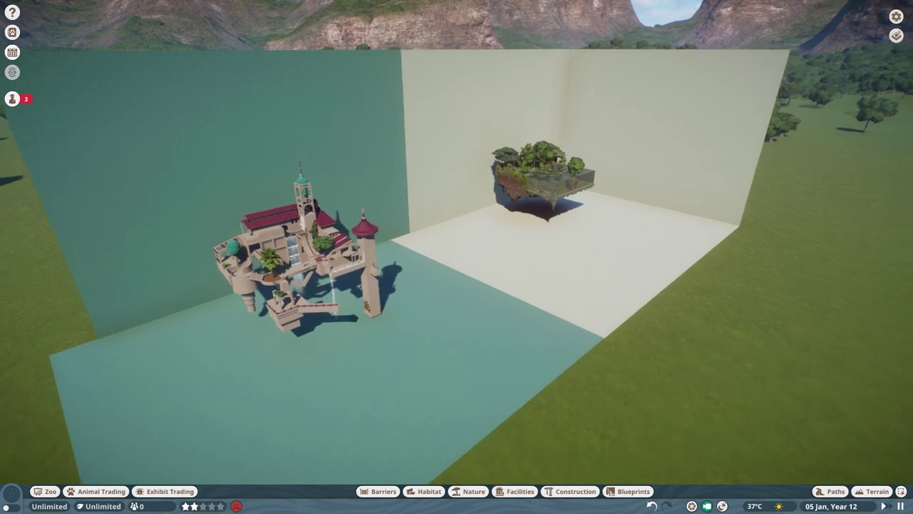
Place the saved Diorama Blueprint from My Blueprints beside the pale room.
{"action": "left_click", "coordinate": [624, 493]}
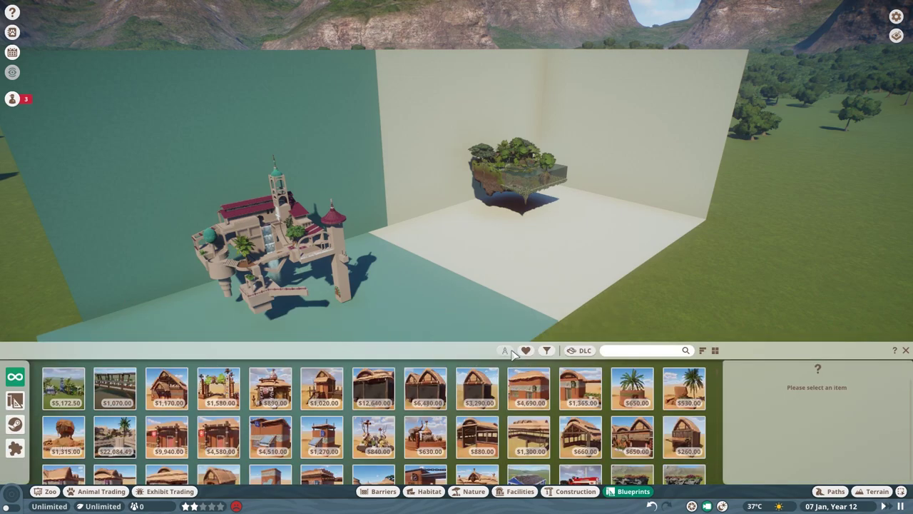
{"action": "left_click", "coordinate": [16, 401]}
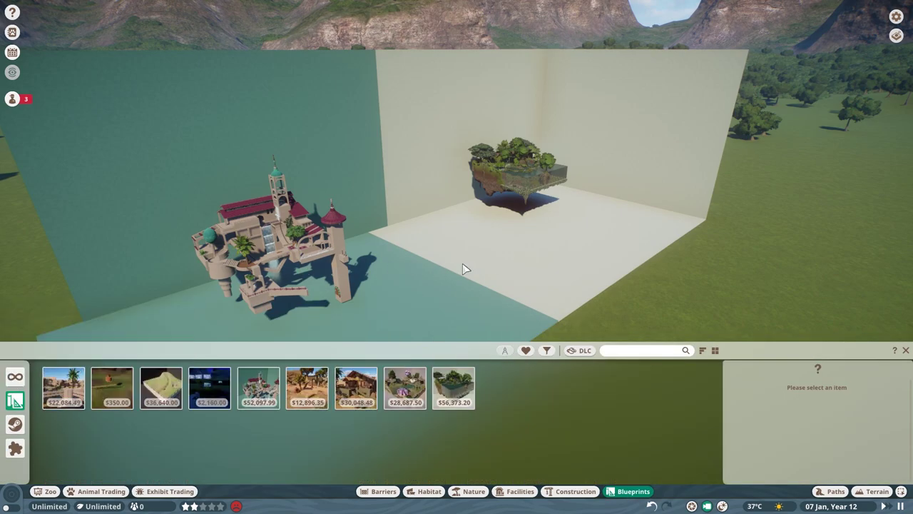
{"action": "scroll", "coordinate": [461, 267], "scroll_direction": "up", "scroll_amount": 2}
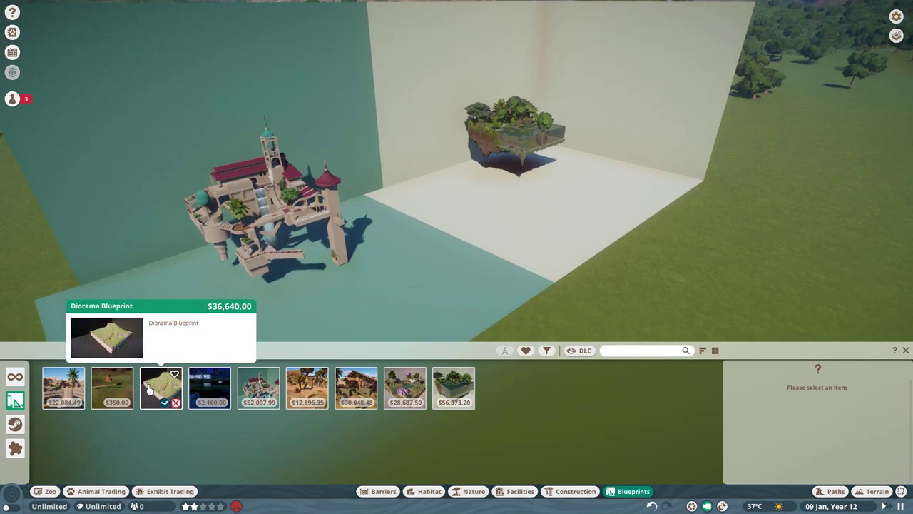
{"action": "left_click", "coordinate": [153, 389]}
{"action": "scroll", "coordinate": [456, 261], "scroll_direction": "down", "scroll_amount": 6}
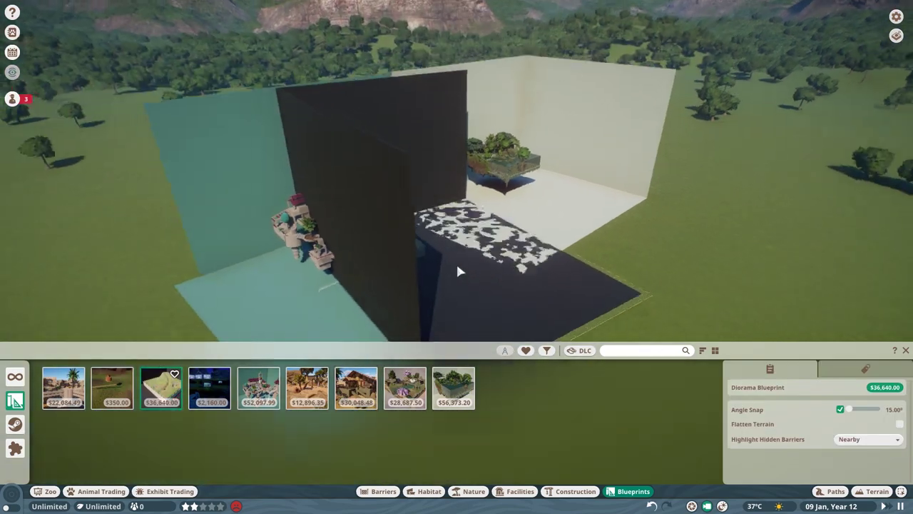
{"action": "key", "text": "d"}
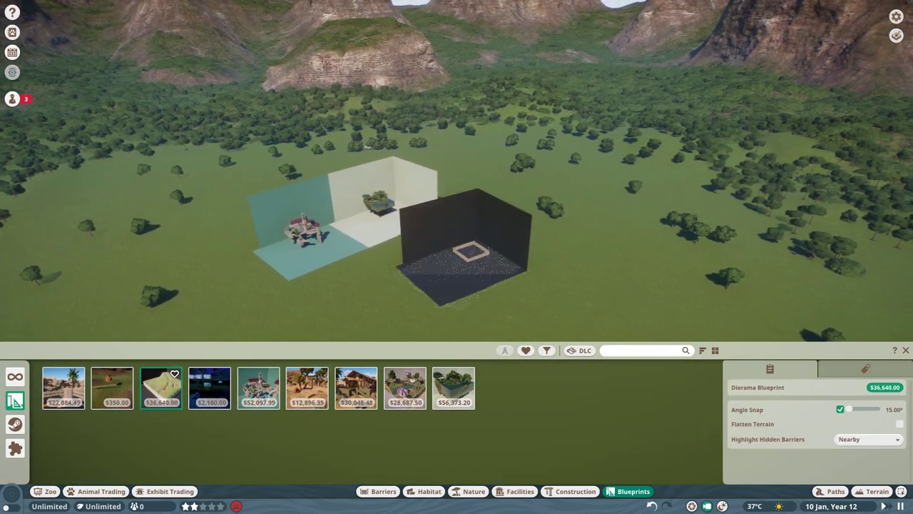
{"action": "scroll", "coordinate": [460, 275], "scroll_direction": "up", "scroll_amount": 5}
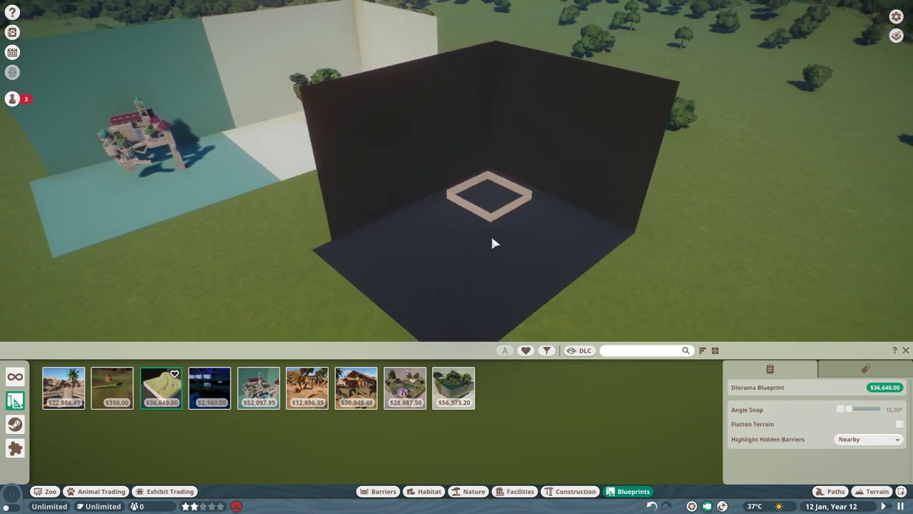
{"action": "left_click", "coordinate": [491, 235]}
{"action": "scroll", "coordinate": [492, 214], "scroll_direction": "up", "scroll_amount": 4}
{"action": "scroll", "coordinate": [493, 194], "scroll_direction": "up", "scroll_amount": 3}
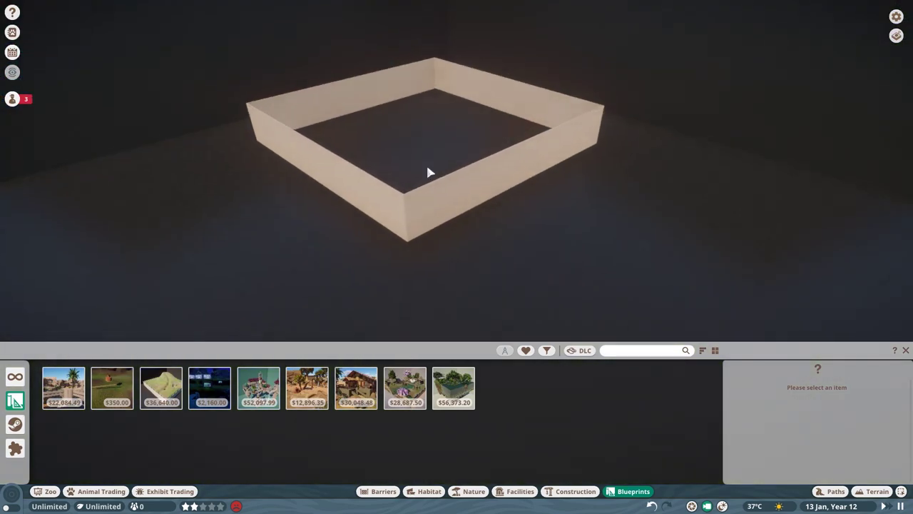
Move the white square frame upward so it floats above the dark room's floor.
{"action": "scroll", "coordinate": [471, 200], "scroll_direction": "down", "scroll_amount": 2}
{"action": "left_click", "coordinate": [490, 212]}
{"action": "left_click", "coordinate": [490, 211]}
{"action": "scroll", "coordinate": [475, 218], "scroll_direction": "down", "scroll_amount": 5}
{"action": "key", "text": "z"}
{"action": "left_click_drag", "start_coordinate": [447, 199], "coordinate": [344, 100]}
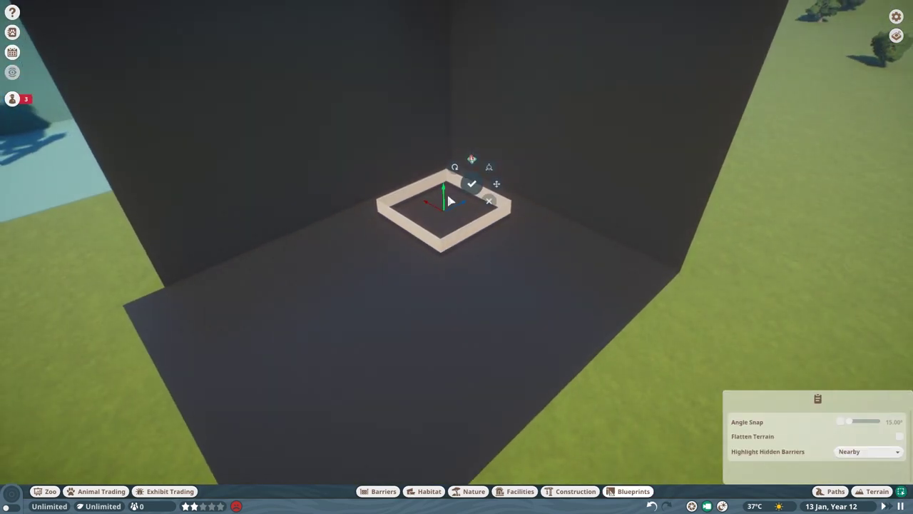
{"action": "left_click", "coordinate": [439, 263]}
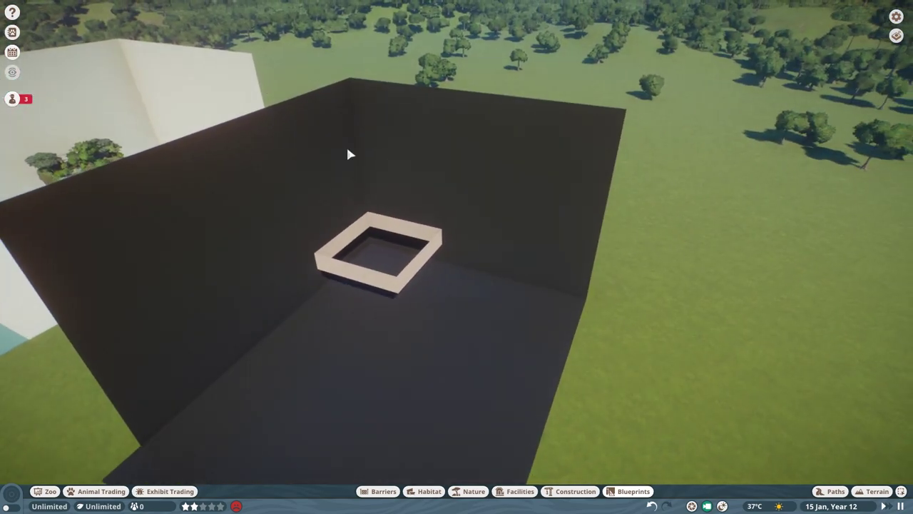
Select the new dark room and orbit the camera around the old floating island.
{"action": "left_click", "coordinate": [350, 154]}
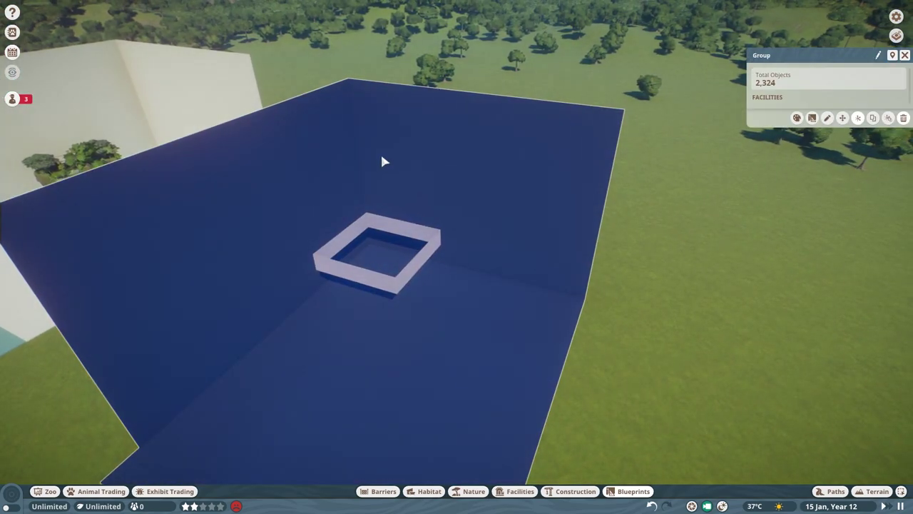
{"action": "key", "text": "q"}
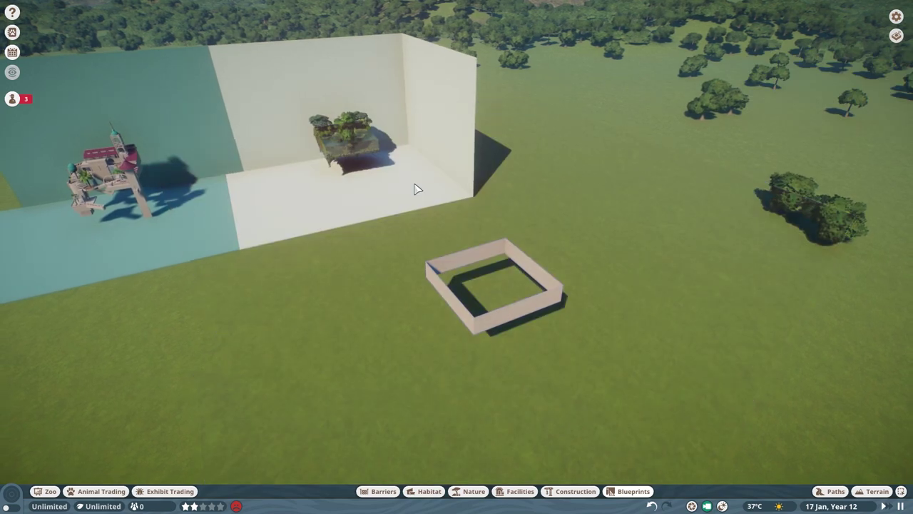
{"action": "scroll", "coordinate": [414, 188], "scroll_direction": "up", "scroll_amount": 3}
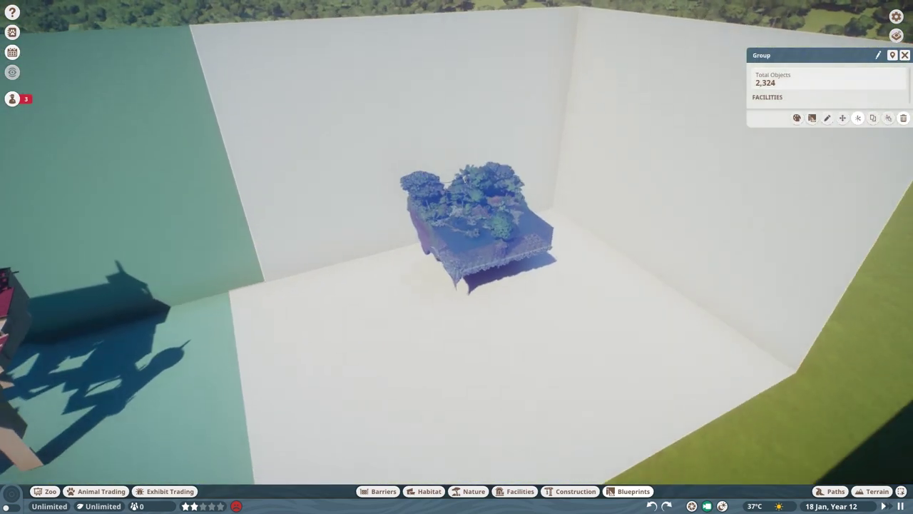
{"action": "scroll", "coordinate": [489, 200], "scroll_direction": "up", "scroll_amount": 5}
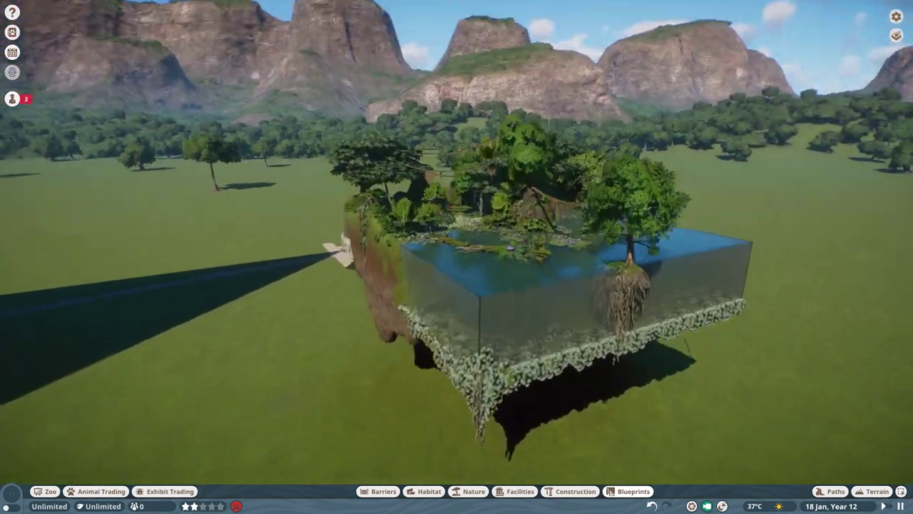
{"action": "scroll", "coordinate": [501, 189], "scroll_direction": "up", "scroll_amount": 5}
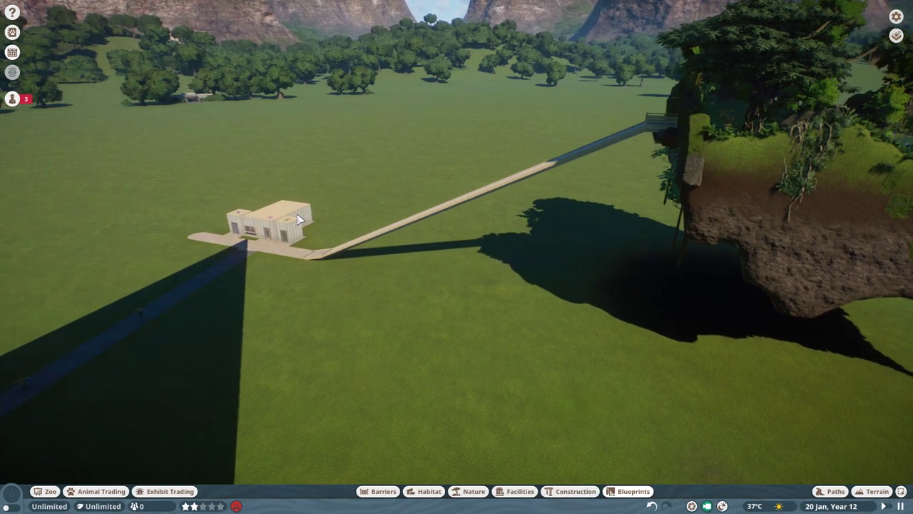
{"action": "key", "text": "e"}
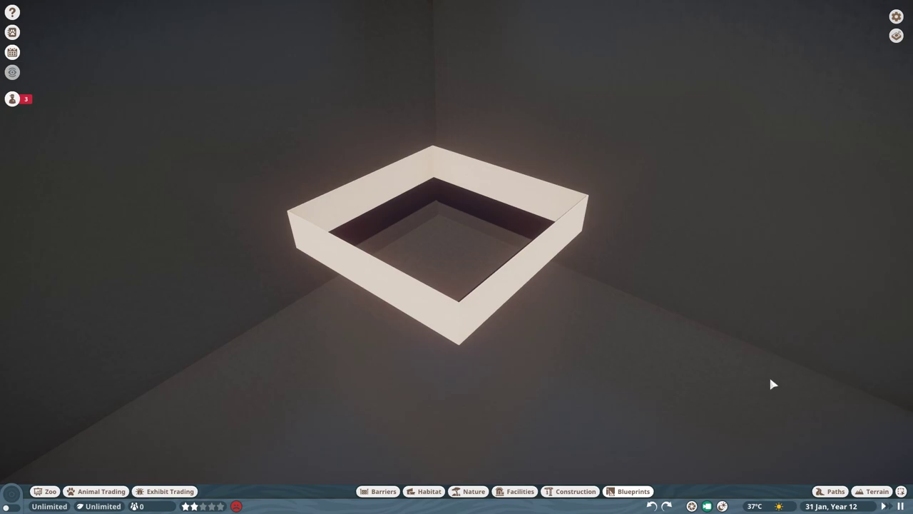
Choose the square terrain stamp in + mode, 20 m wide and 4 m high.
{"action": "left_click", "coordinate": [875, 492]}
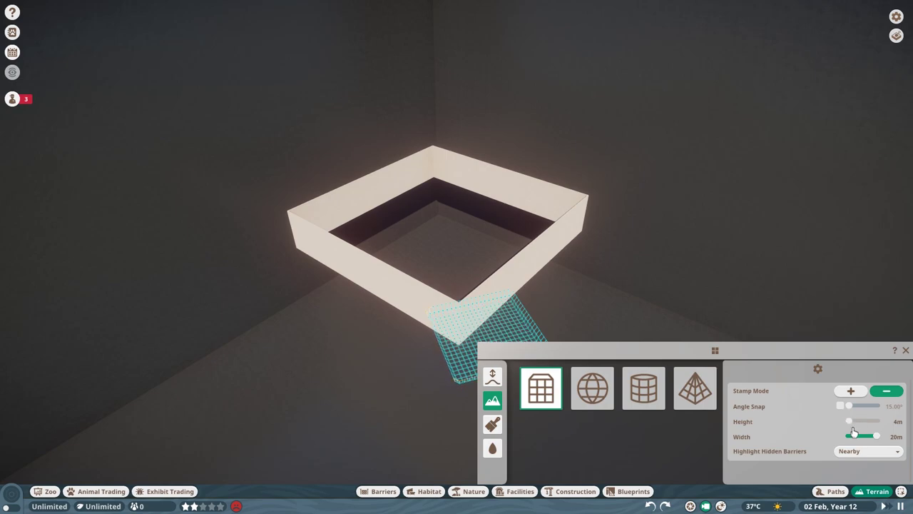
{"action": "scroll", "coordinate": [579, 309], "scroll_direction": "up", "scroll_amount": 5}
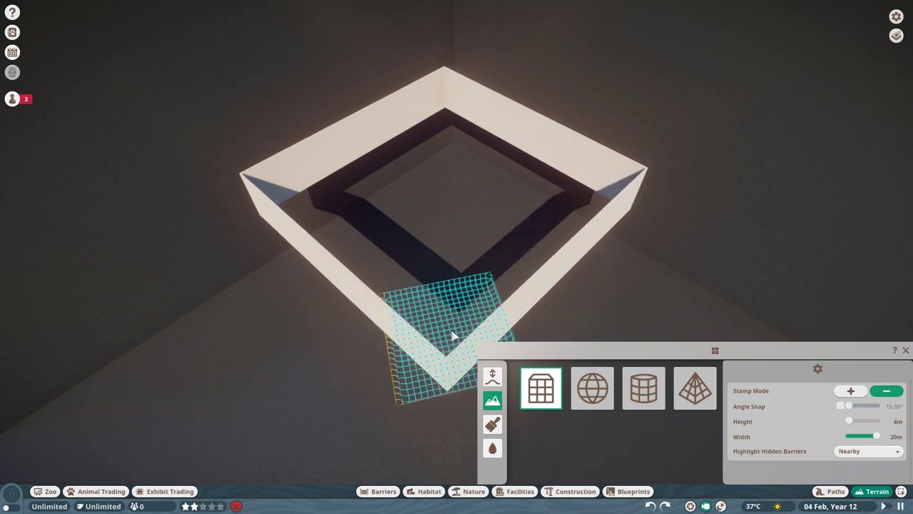
{"action": "left_click", "coordinate": [849, 391]}
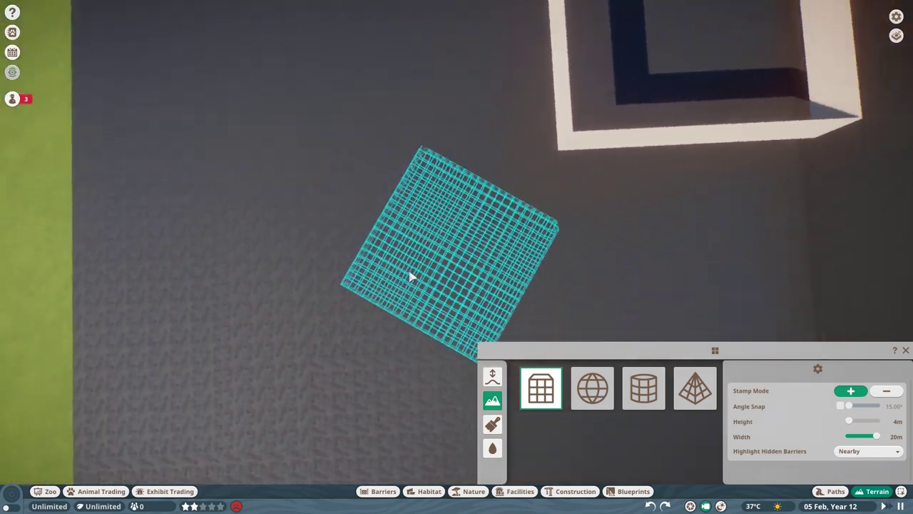
Angle the view to line the square stamp up inside the raised frame.
{"action": "key", "text": "d"}
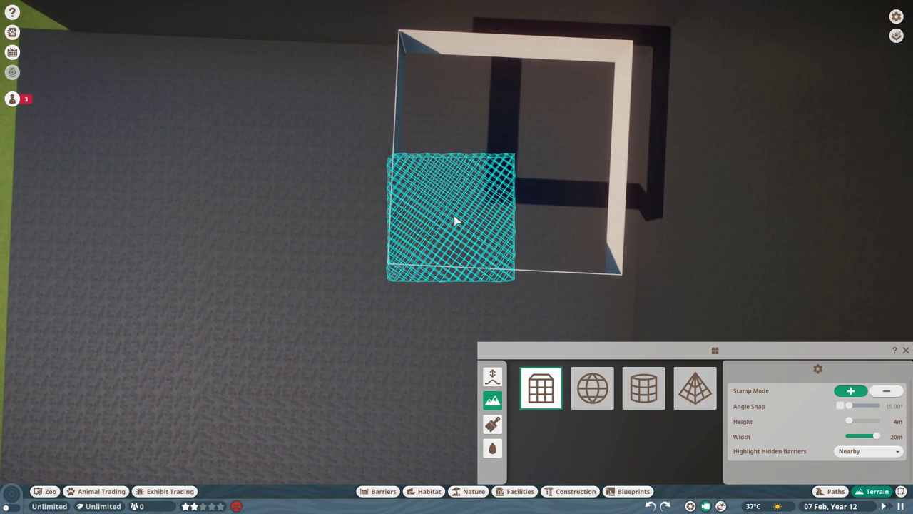
{"action": "scroll", "coordinate": [457, 216], "scroll_direction": "up", "scroll_amount": 2}
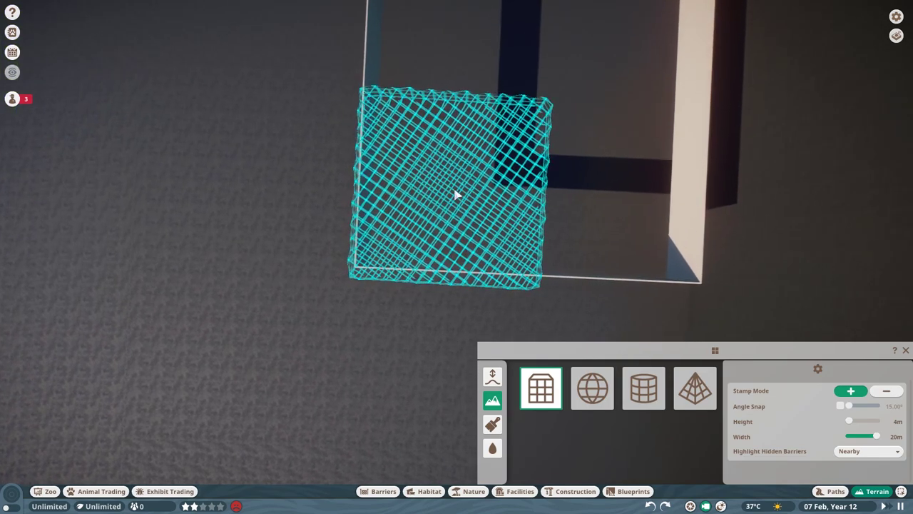
{"action": "scroll", "coordinate": [456, 193], "scroll_direction": "down", "scroll_amount": 2}
{"action": "scroll", "coordinate": [468, 187], "scroll_direction": "down", "scroll_amount": 5}
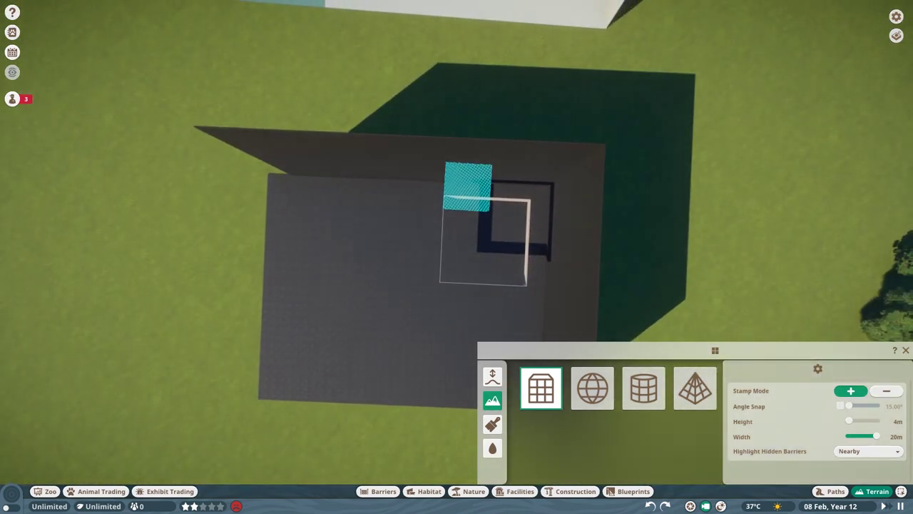
{"action": "scroll", "coordinate": [468, 187], "scroll_direction": "up", "scroll_amount": 5}
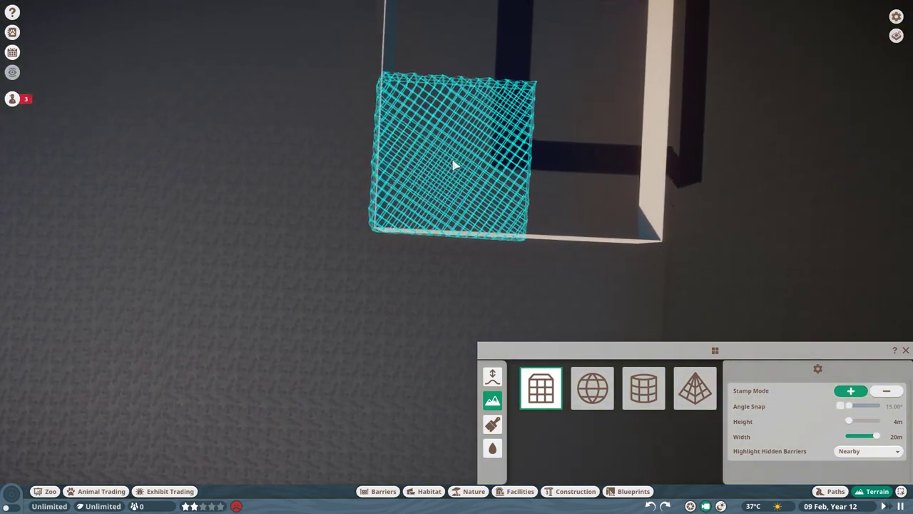
{"action": "scroll", "coordinate": [454, 165], "scroll_direction": "up", "scroll_amount": 2}
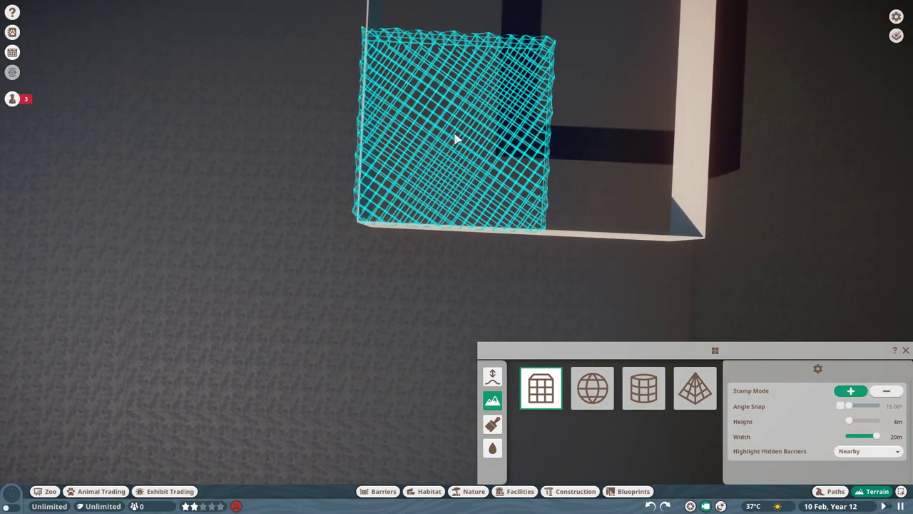
{"action": "mouse_move", "coordinate": [398, 187]}
{"action": "left_mouse_down"}
{"action": "mouse_move", "coordinate": [442, 203]}
{"action": "mouse_move", "coordinate": [421, 229]}
{"action": "mouse_move", "coordinate": [401, 184]}
{"action": "left_mouse_up"}
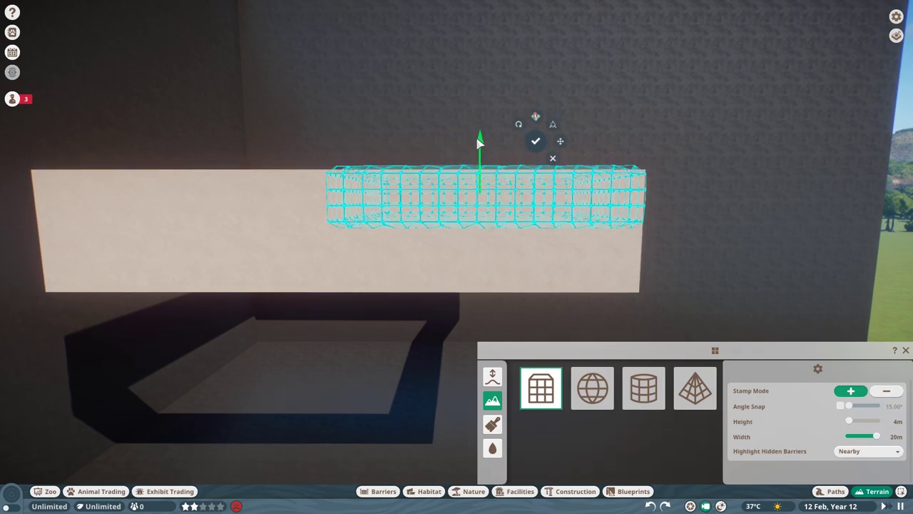
{"action": "left_click_drag", "start_coordinate": [445, 206], "coordinate": [392, 224]}
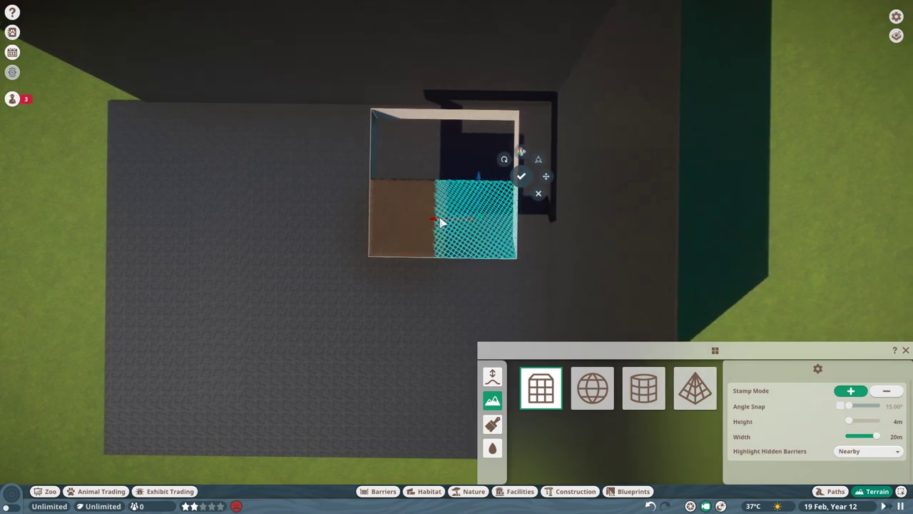
Stamp brown terrain across the whole floating frame, then cancel the stamp preview and close the terrain tools.
{"action": "key", "text": "w"}
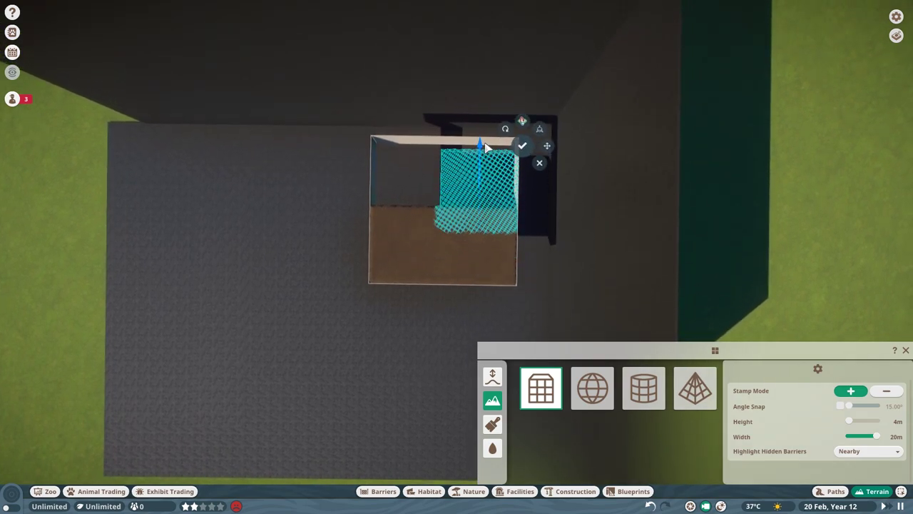
{"action": "key", "text": "w"}
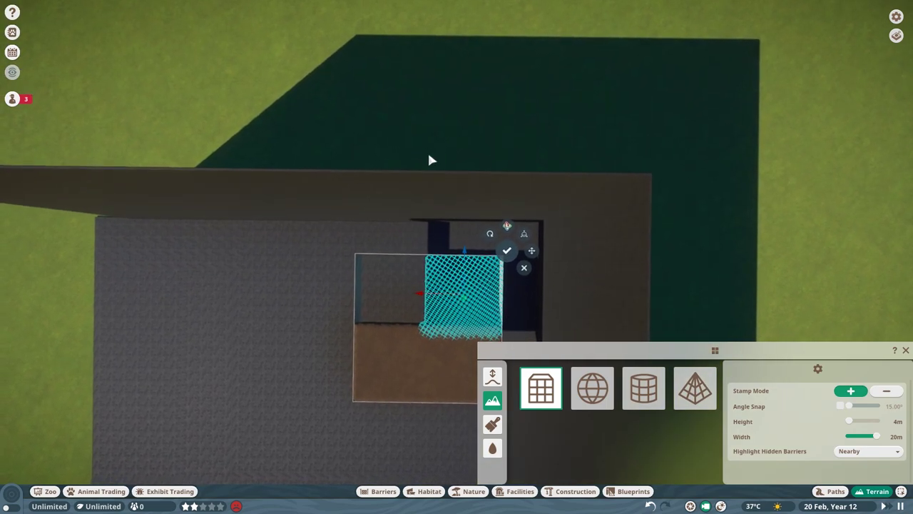
{"action": "key", "text": "a"}
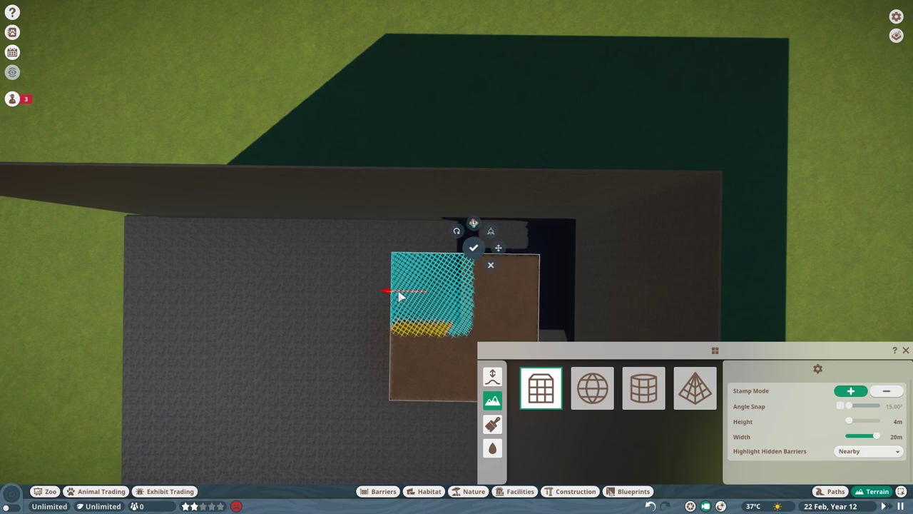
{"action": "key", "text": "a"}
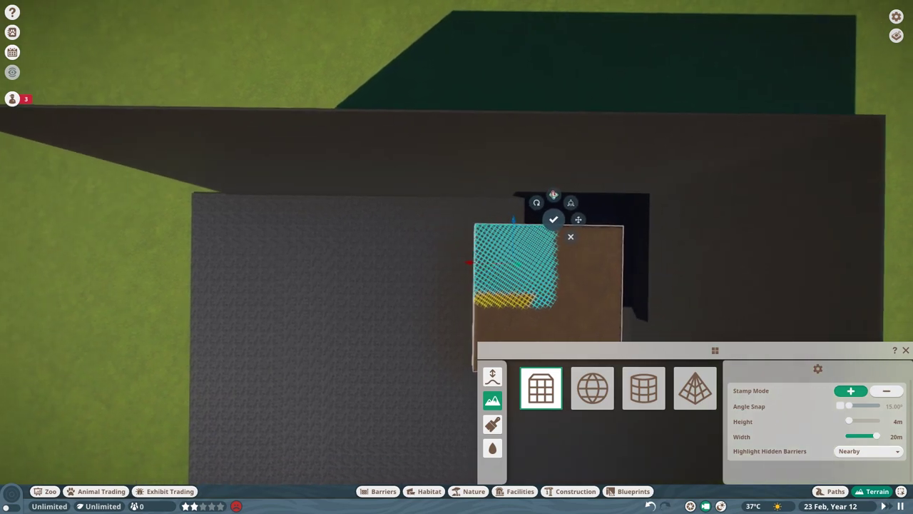
{"action": "key", "text": "q"}
{"action": "key", "text": "Escape"}
{"action": "key", "text": "s"}
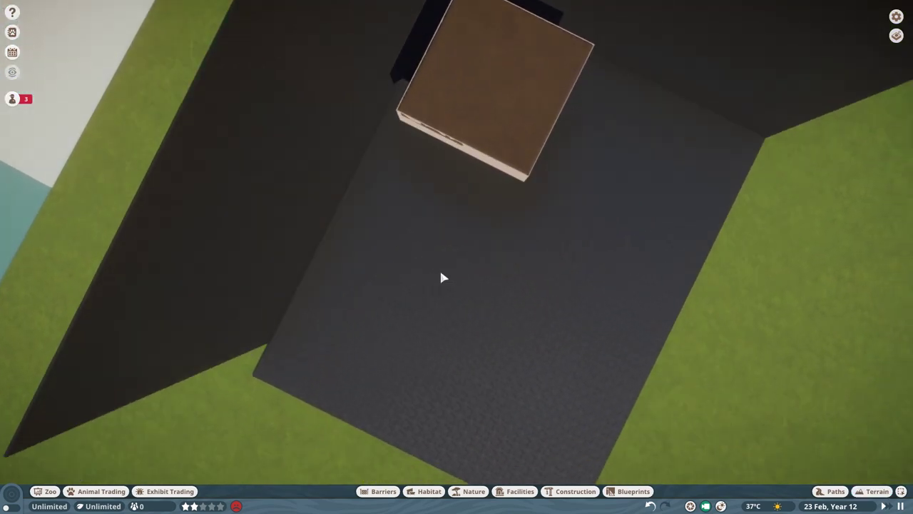
{"action": "scroll", "coordinate": [439, 268], "scroll_direction": "up", "scroll_amount": 5}
Select the brown block group and raise it to float in mid-air in the dark room.
{"action": "key", "text": "q"}
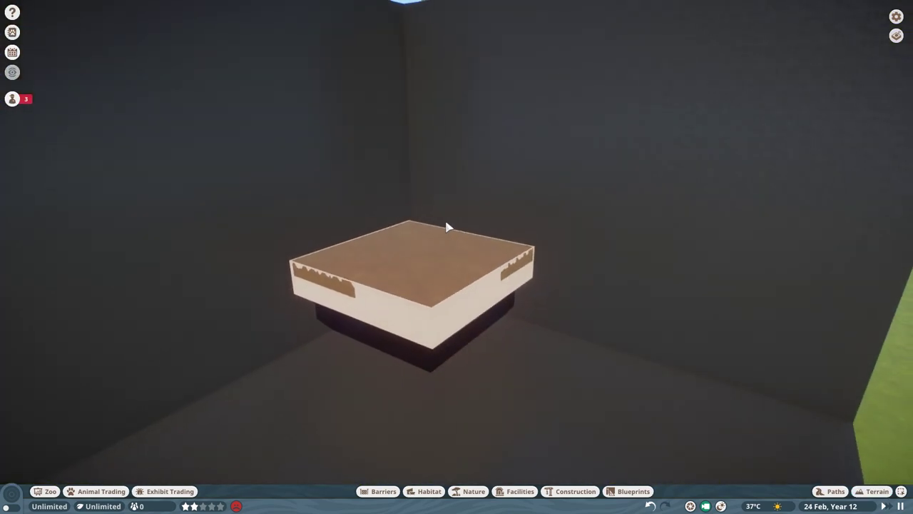
{"action": "left_click", "coordinate": [560, 244]}
{"action": "key", "text": "m"}
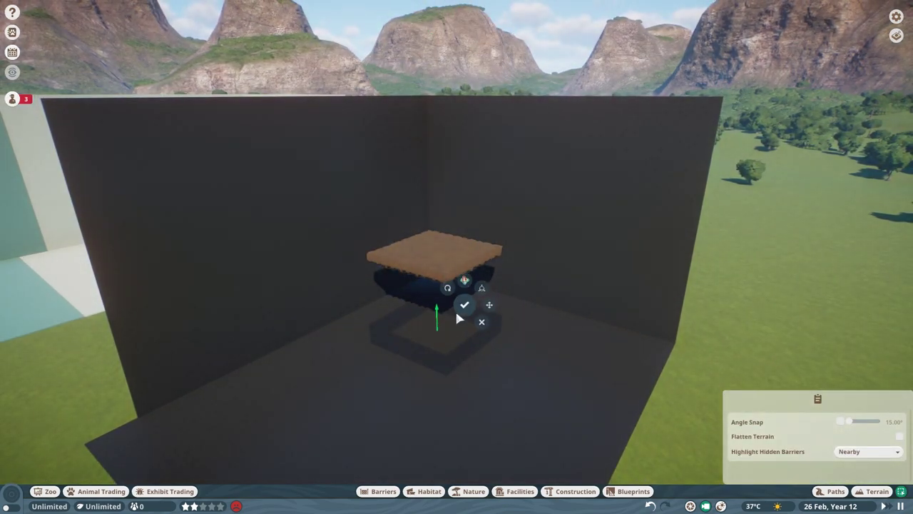
{"action": "scroll", "coordinate": [463, 79], "scroll_direction": "down", "scroll_amount": 3}
{"action": "key", "text": "Escape"}
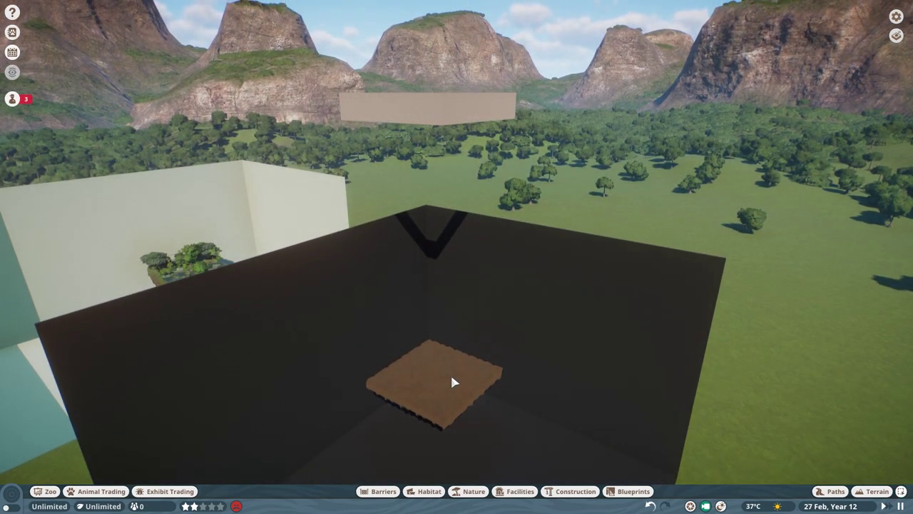
{"action": "scroll", "coordinate": [450, 370], "scroll_direction": "up", "scroll_amount": 3}
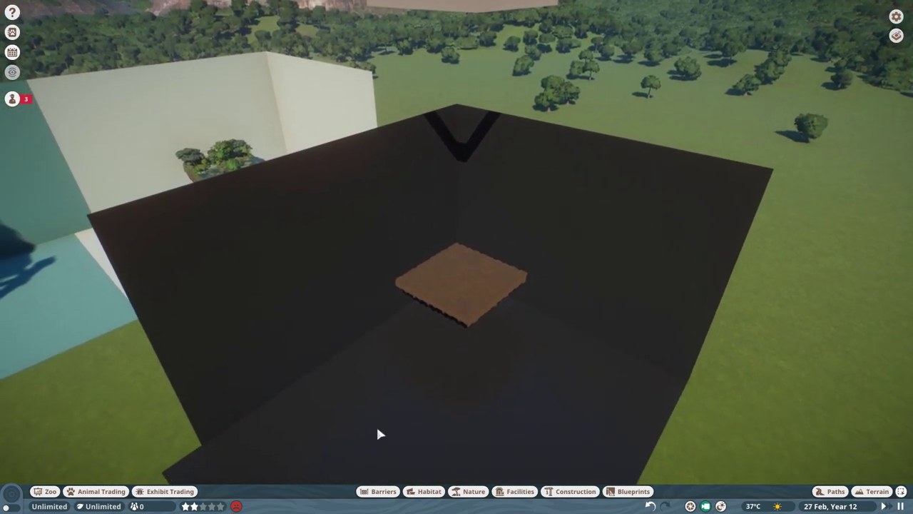
{"action": "scroll", "coordinate": [383, 273], "scroll_direction": "up", "scroll_amount": 2}
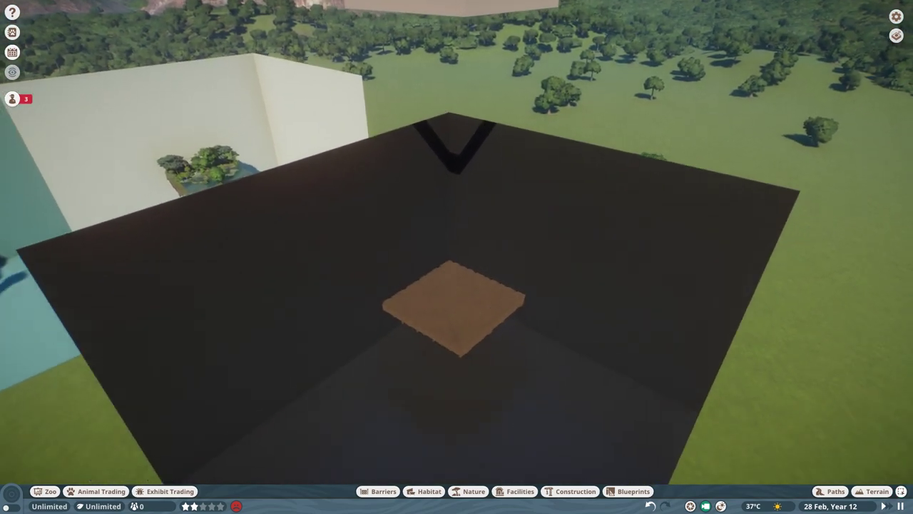
{"action": "scroll", "coordinate": [512, 233], "scroll_direction": "down", "scroll_amount": 2}
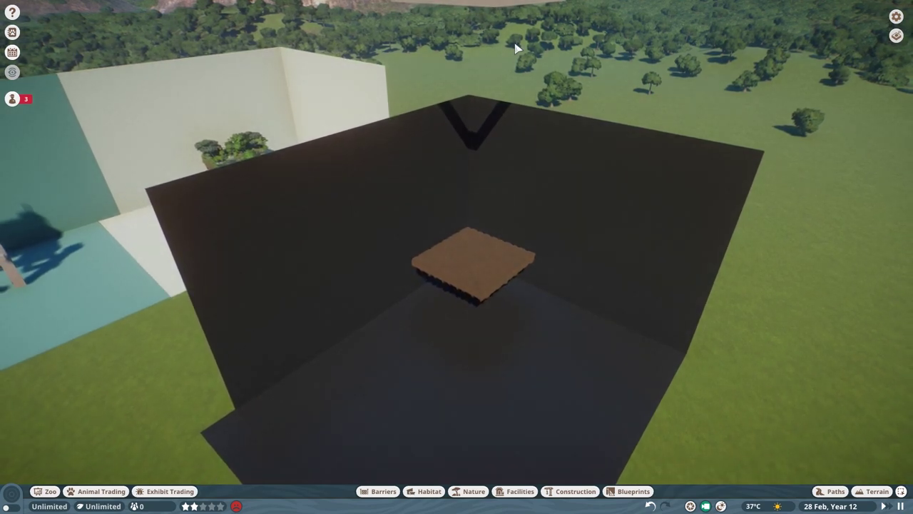
{"action": "scroll", "coordinate": [509, 265], "scroll_direction": "up", "scroll_amount": 3}
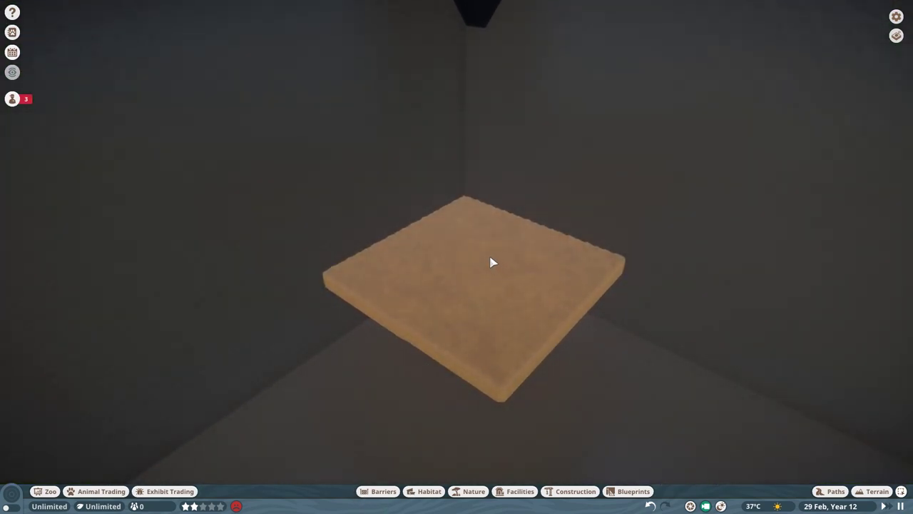
{"action": "scroll", "coordinate": [492, 264], "scroll_direction": "up", "scroll_amount": 2}
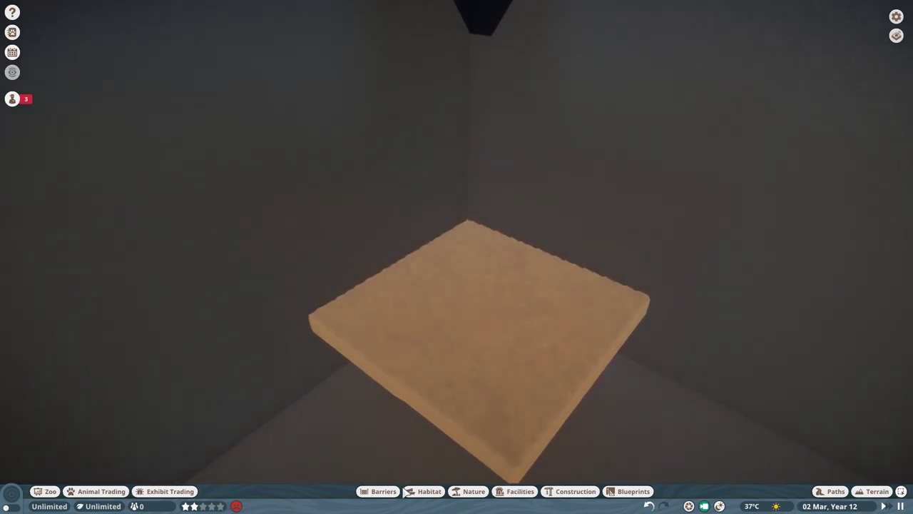
Place the $100.00 gate on the floating slab's edge.
{"action": "left_click", "coordinate": [392, 495]}
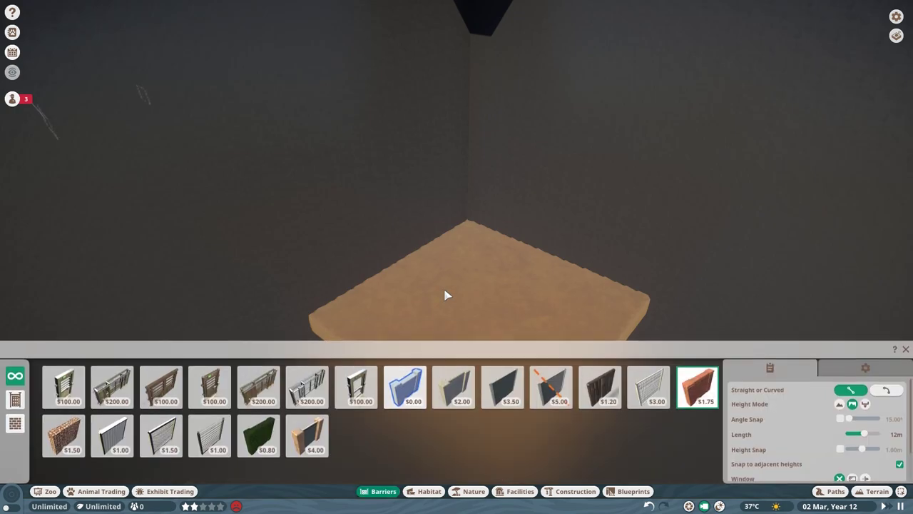
{"action": "scroll", "coordinate": [446, 278], "scroll_direction": "up", "scroll_amount": 3}
{"action": "left_click", "coordinate": [374, 397]}
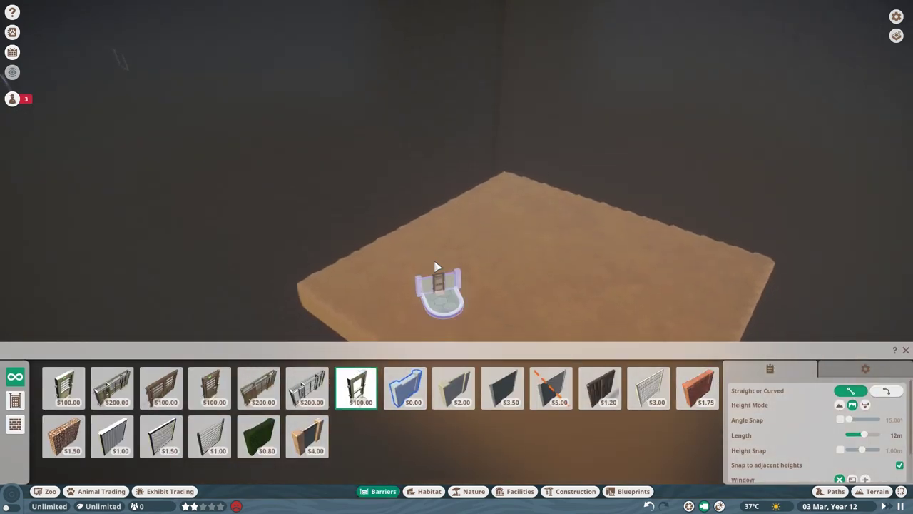
{"action": "scroll", "coordinate": [446, 214], "scroll_direction": "up", "scroll_amount": 3}
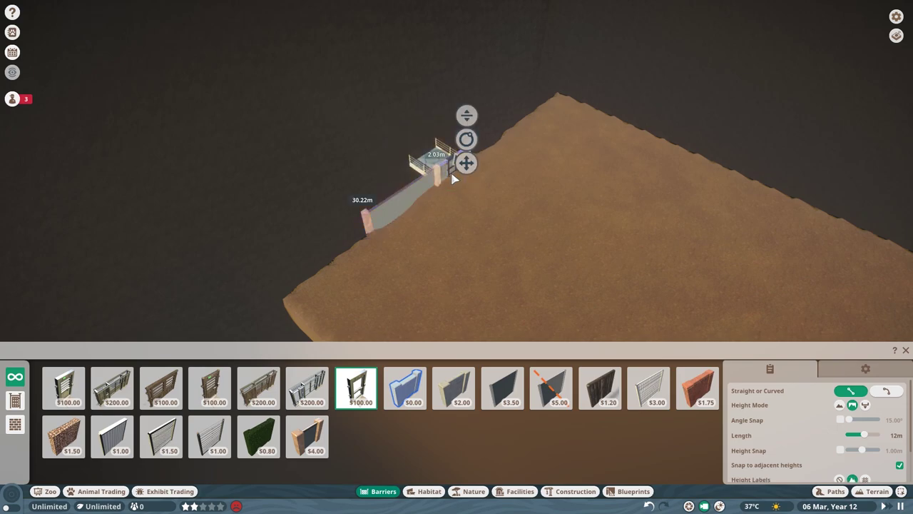
{"action": "left_click", "coordinate": [307, 435]}
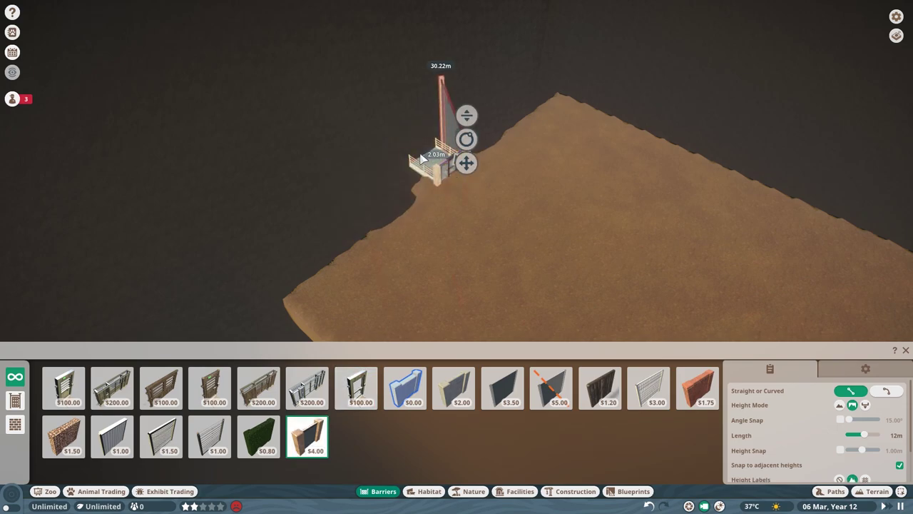
Draw a $0.00 Null barrier from the gate along the slab's first edges.
{"action": "left_click", "coordinate": [412, 395]}
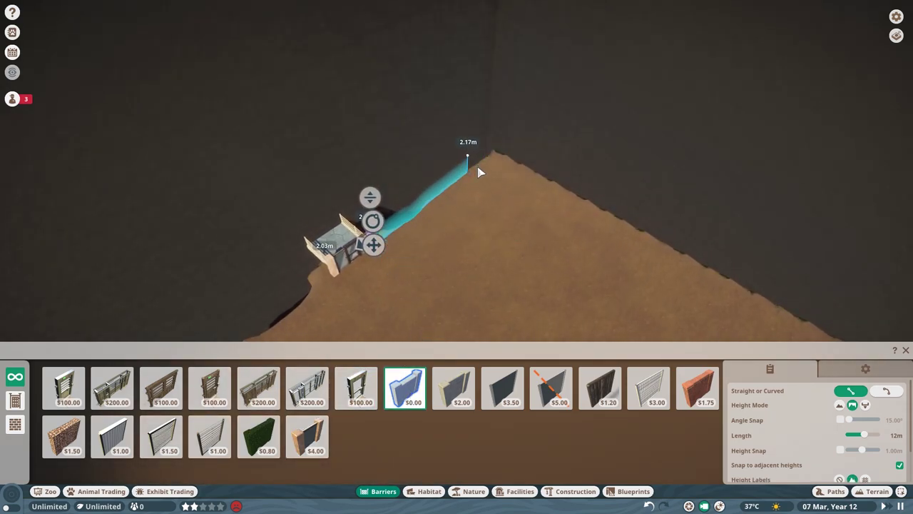
{"action": "left_click", "coordinate": [480, 172]}
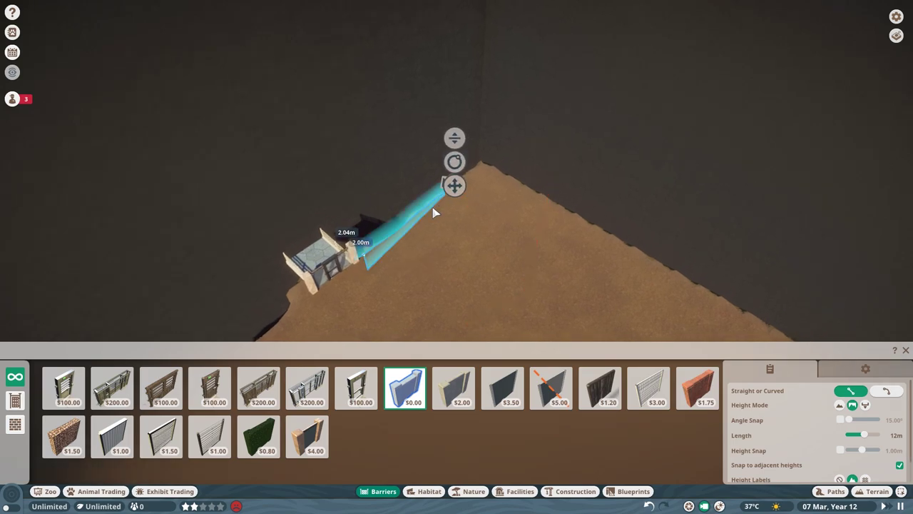
{"action": "left_click", "coordinate": [489, 177]}
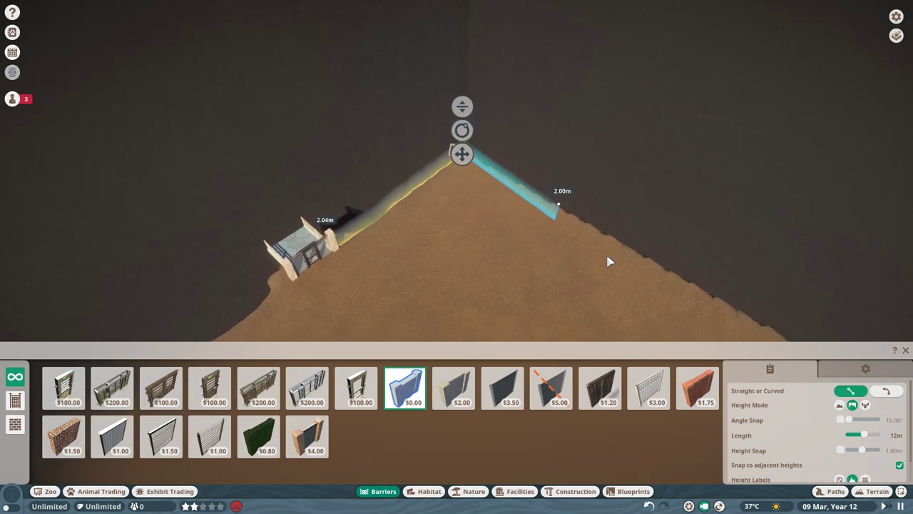
{"action": "left_click", "coordinate": [549, 207]}
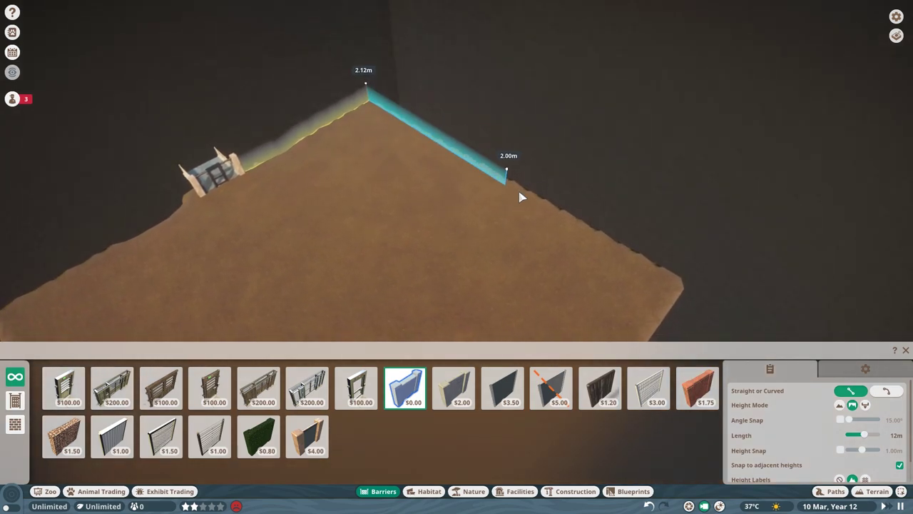
{"action": "left_click", "coordinate": [529, 198]}
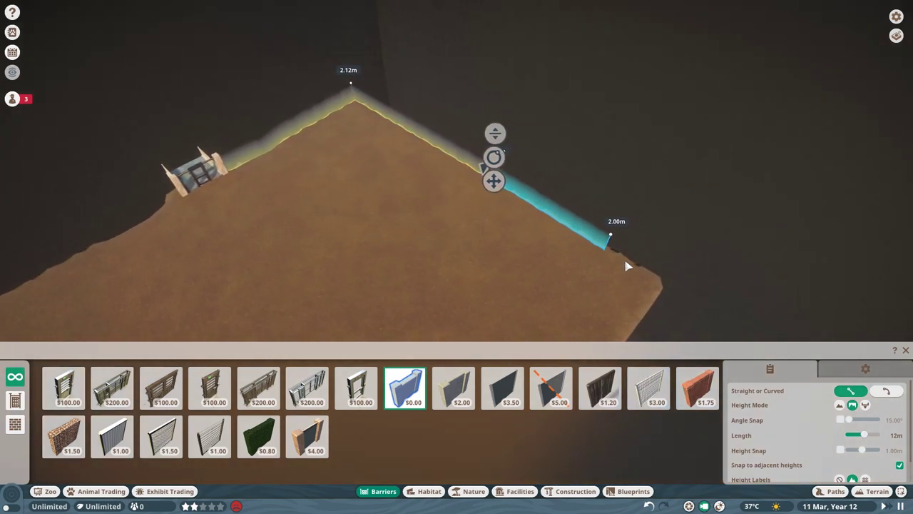
{"action": "left_click_drag", "start_coordinate": [491, 189], "coordinate": [526, 209]}
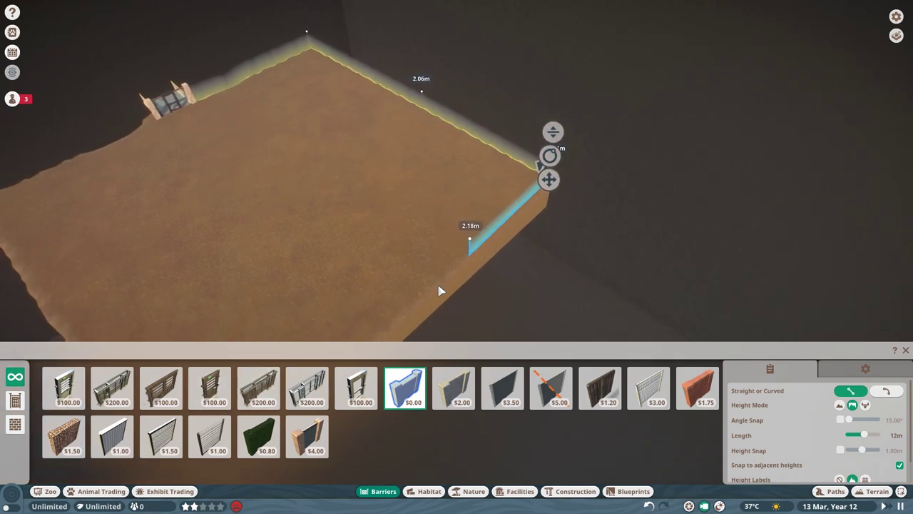
Extend the Null boundary along the near left edge, cancel the leftover segment, and close the barrier tools.
{"action": "key", "text": "a"}
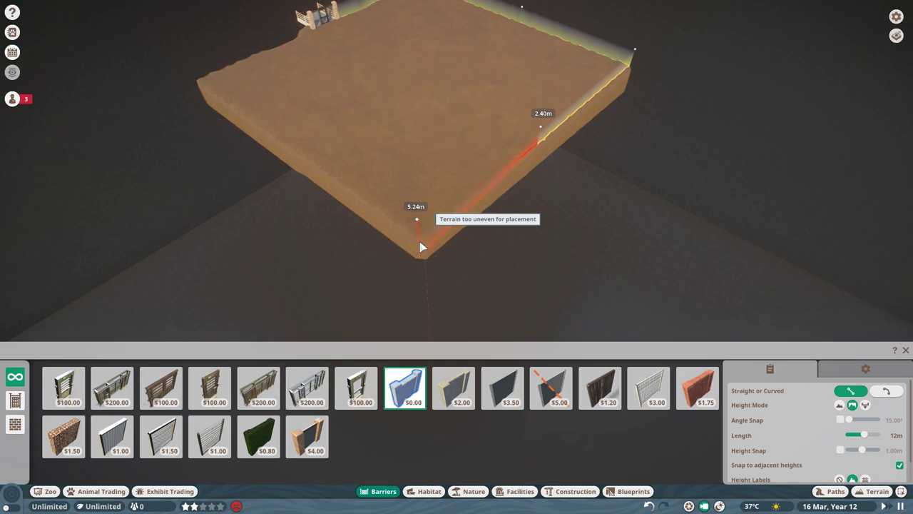
{"action": "key", "text": "a"}
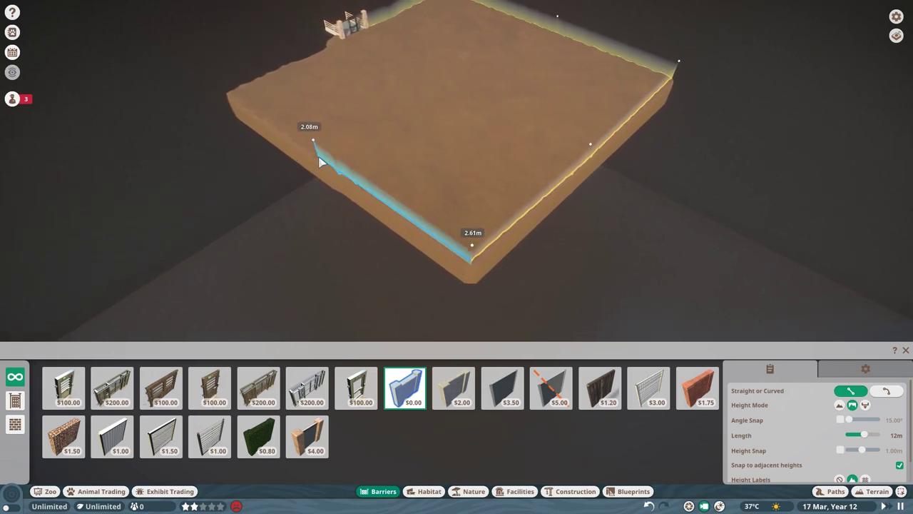
{"action": "key", "text": "a"}
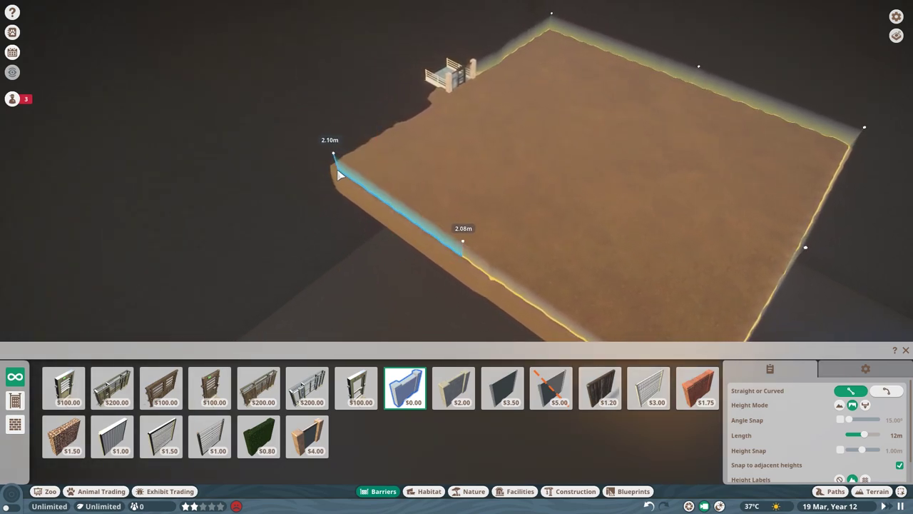
{"action": "left_click", "coordinate": [337, 173]}
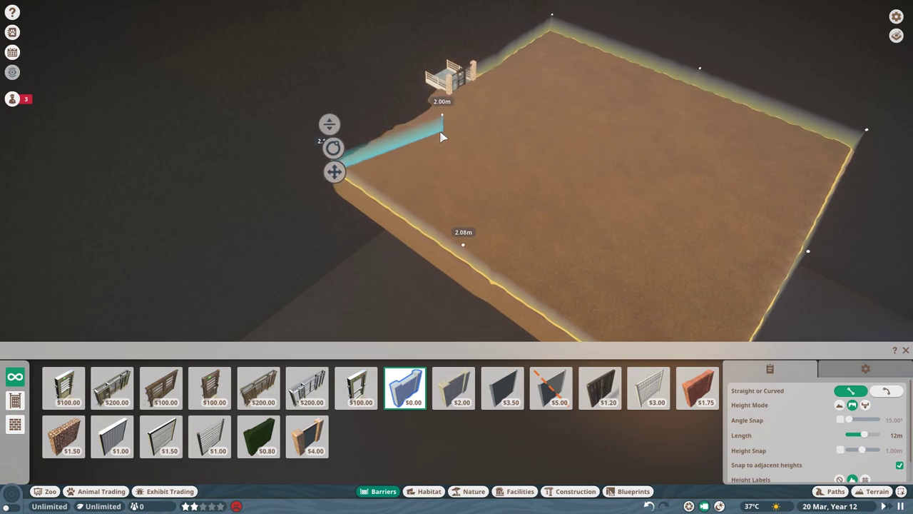
{"action": "key", "text": "e"}
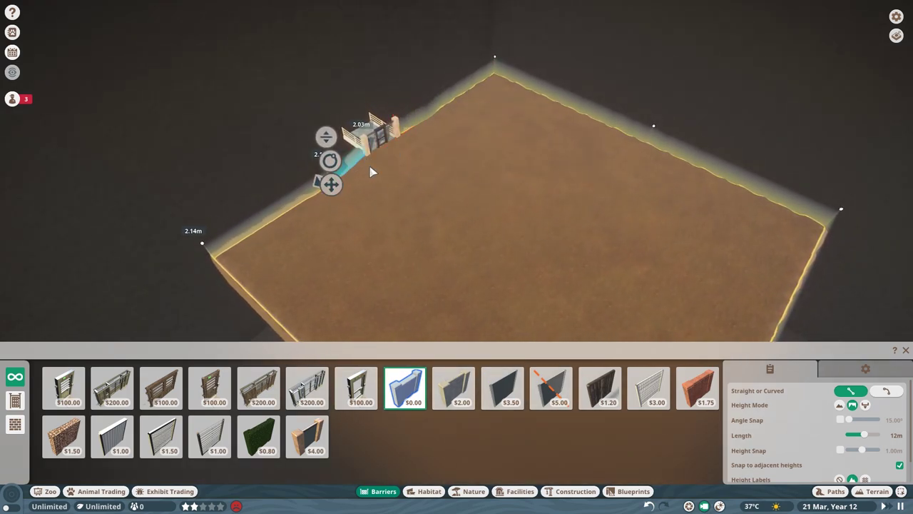
{"action": "right_click", "coordinate": [374, 192]}
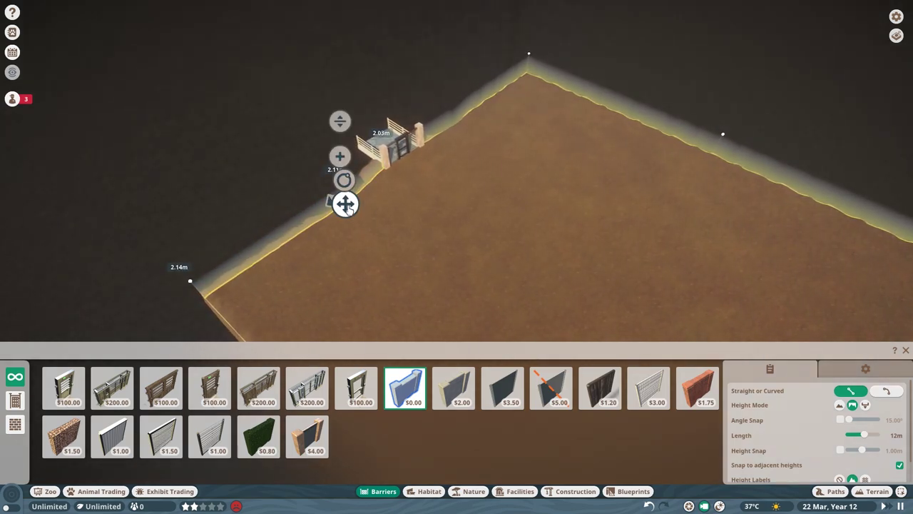
{"action": "scroll", "coordinate": [413, 207], "scroll_direction": "down", "scroll_amount": 3}
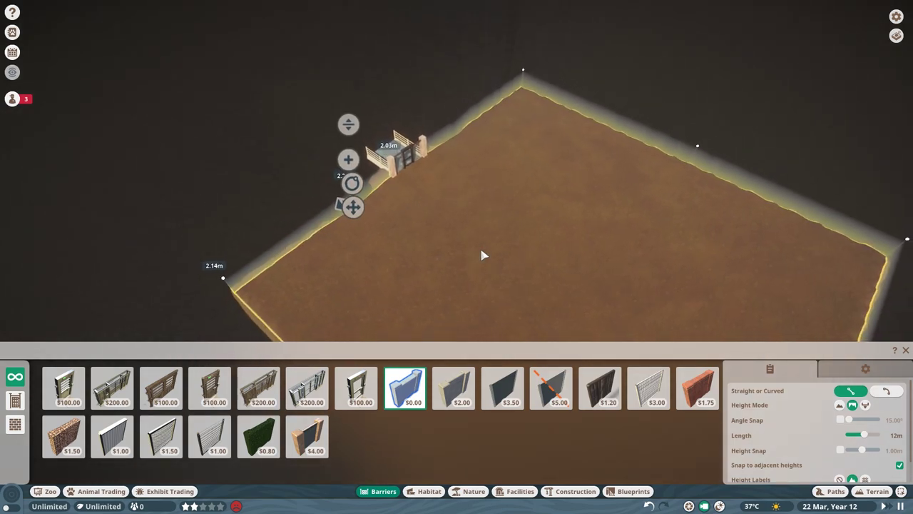
{"action": "key", "text": "Escape"}
{"action": "key", "text": "Escape"}
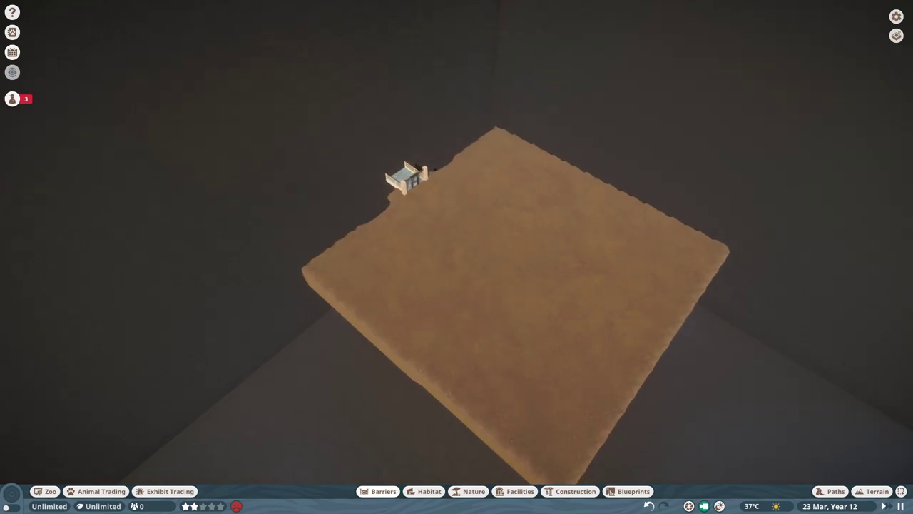
{"action": "scroll", "coordinate": [338, 173], "scroll_direction": "down", "scroll_amount": 2}
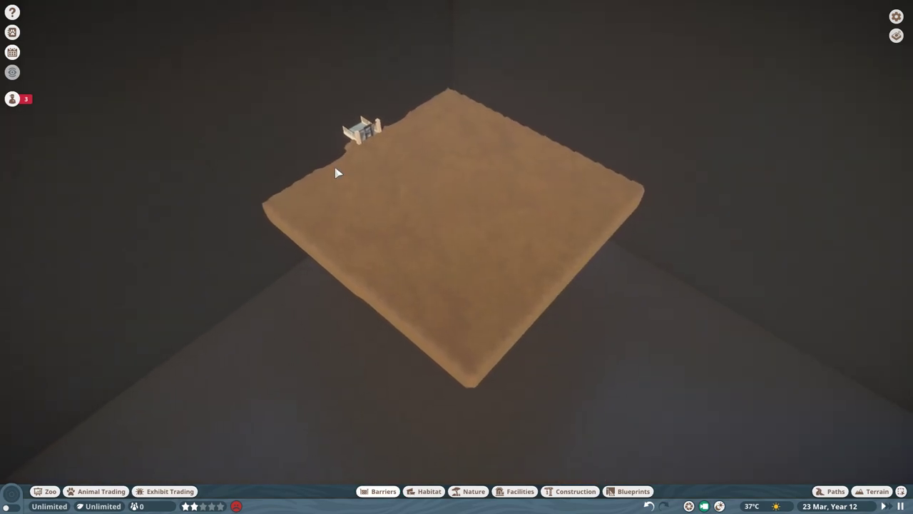
{"action": "scroll", "coordinate": [421, 132], "scroll_direction": "up", "scroll_amount": 5}
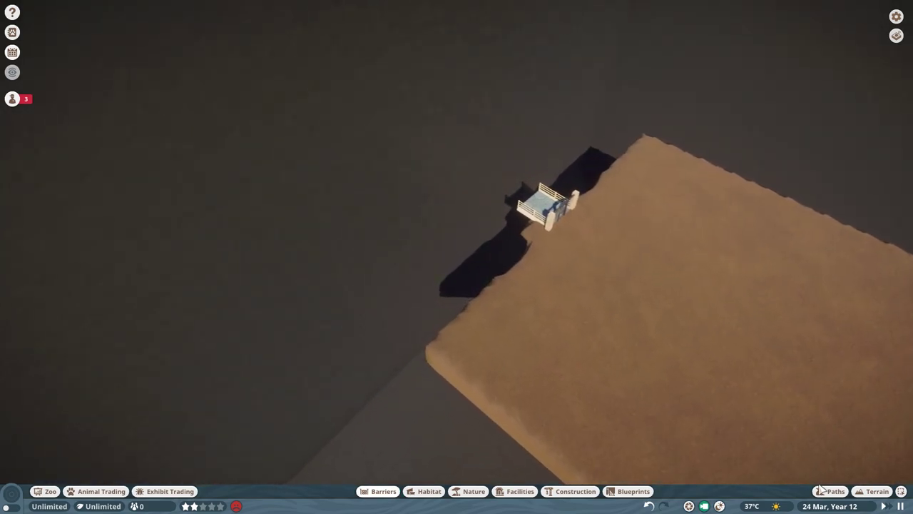
{"action": "left_click", "coordinate": [832, 491]}
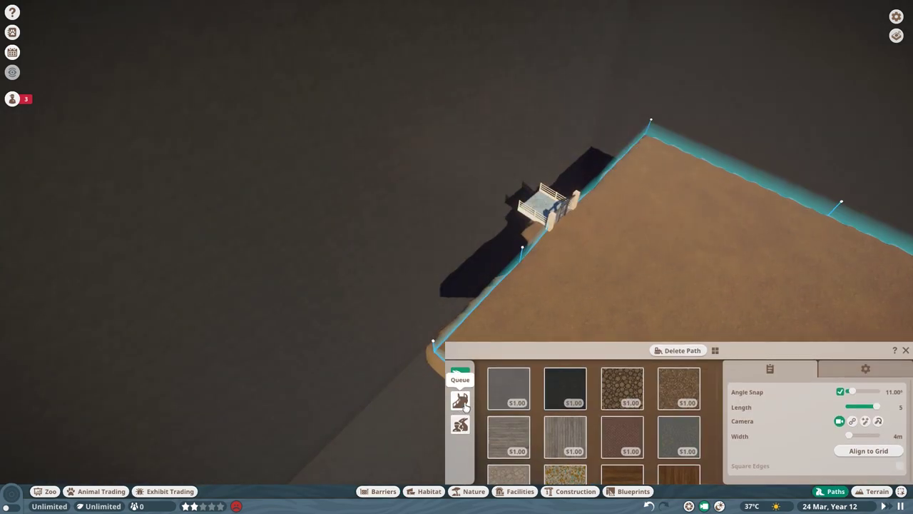
{"action": "scroll", "coordinate": [363, 132], "scroll_direction": "up", "scroll_amount": 10}
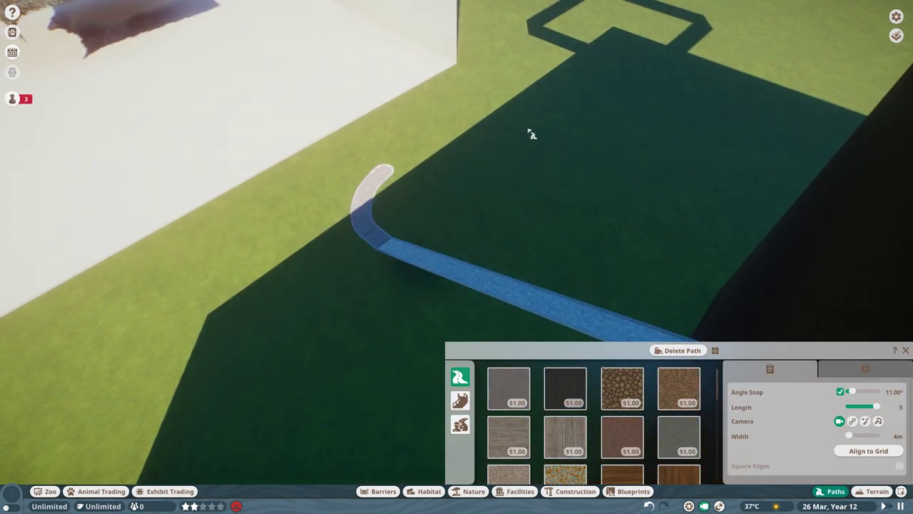
{"action": "key", "text": "Escape"}
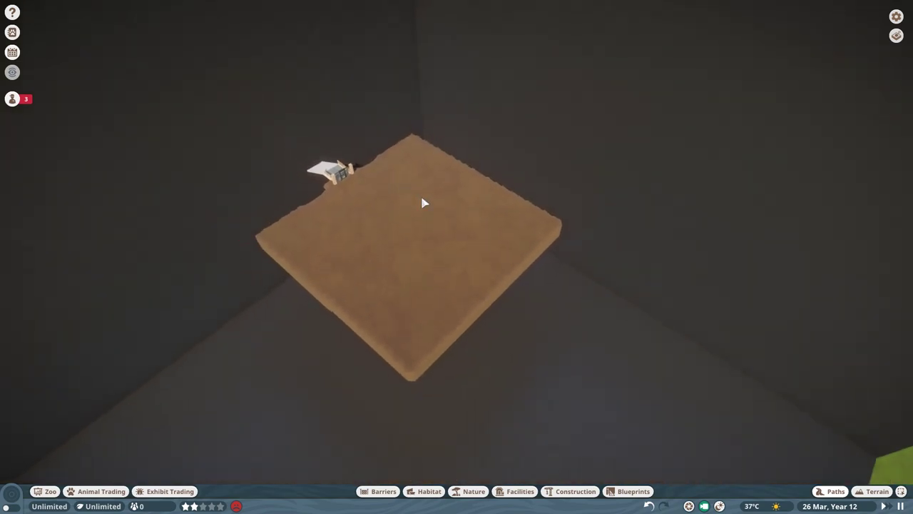
{"action": "key", "text": "w"}
{"action": "key", "text": "w"}
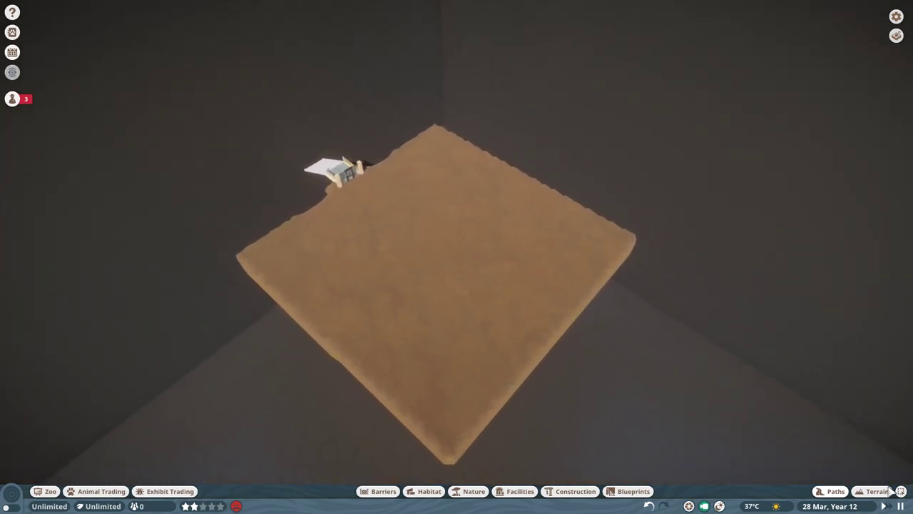
{"action": "left_click", "coordinate": [875, 492]}
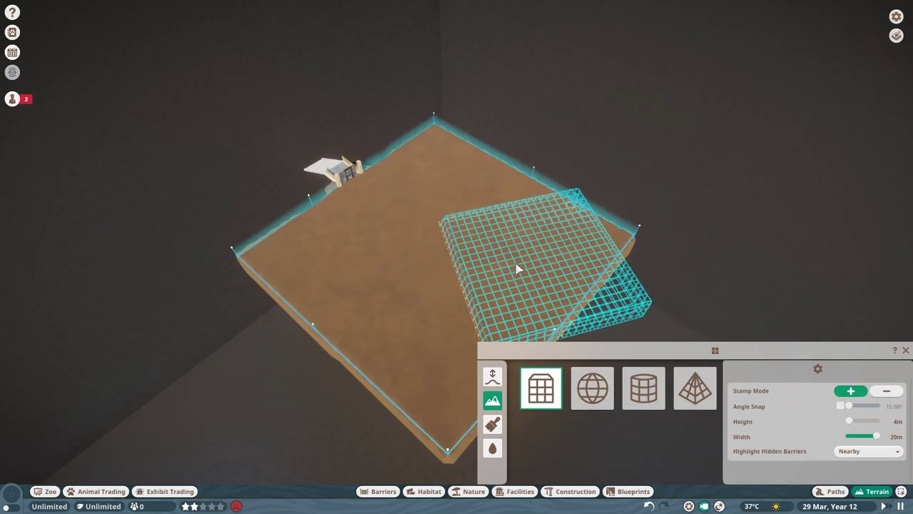
{"action": "key", "text": "a"}
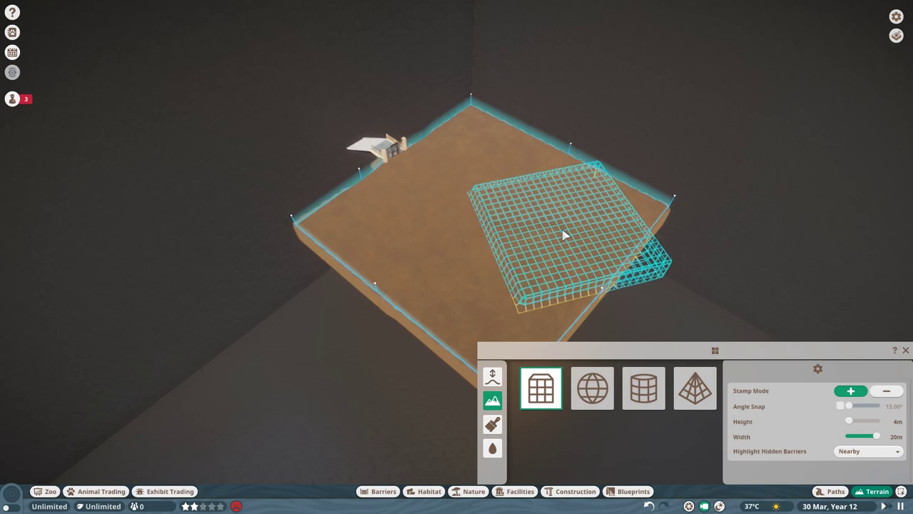
{"action": "key", "text": "Escape"}
{"action": "scroll", "coordinate": [563, 236], "scroll_direction": "down", "scroll_amount": 5}
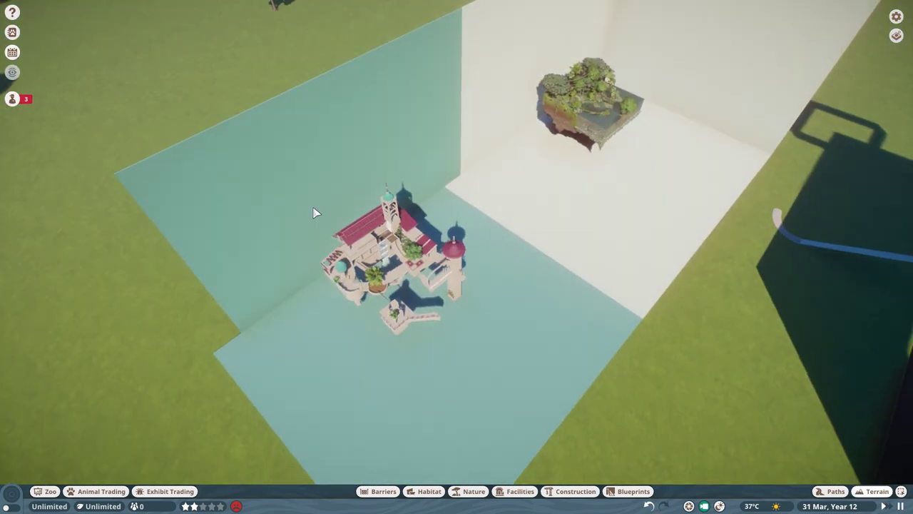
{"action": "scroll", "coordinate": [316, 212], "scroll_direction": "up", "scroll_amount": 6}
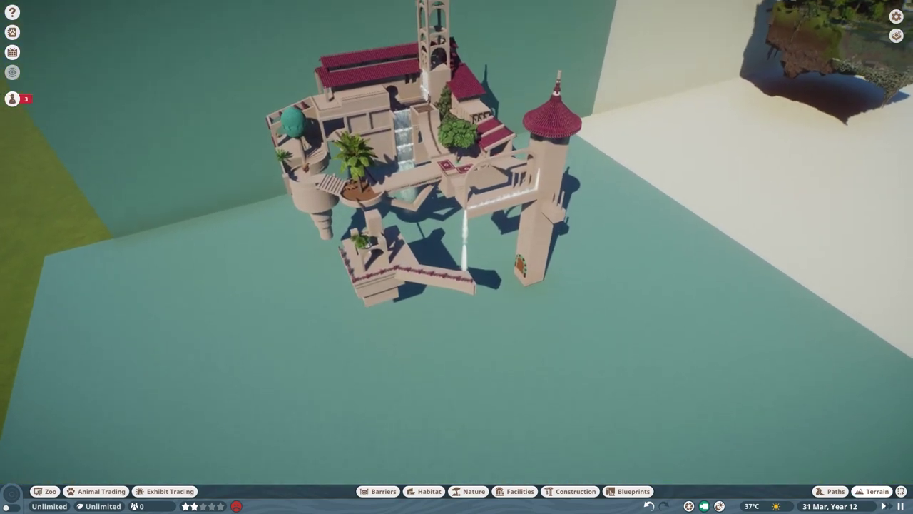
{"action": "scroll", "coordinate": [492, 177], "scroll_direction": "up", "scroll_amount": 4}
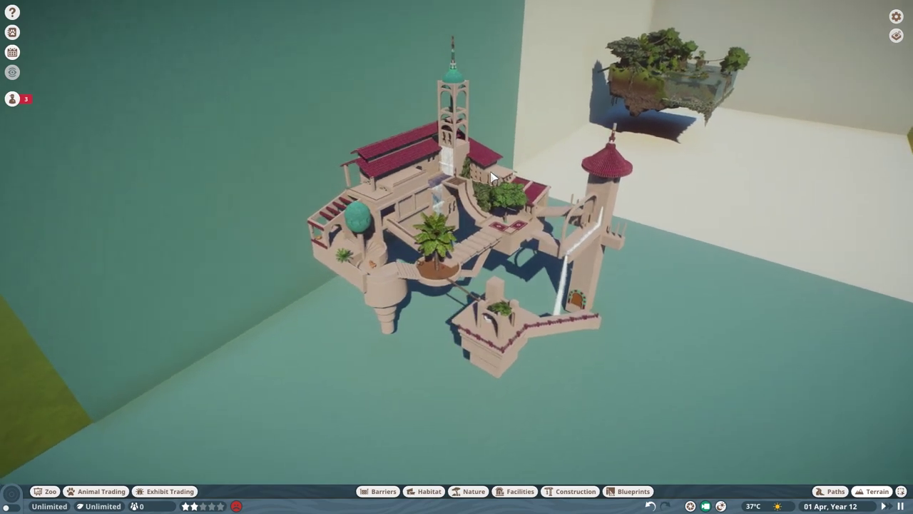
{"action": "scroll", "coordinate": [493, 177], "scroll_direction": "up", "scroll_amount": 3}
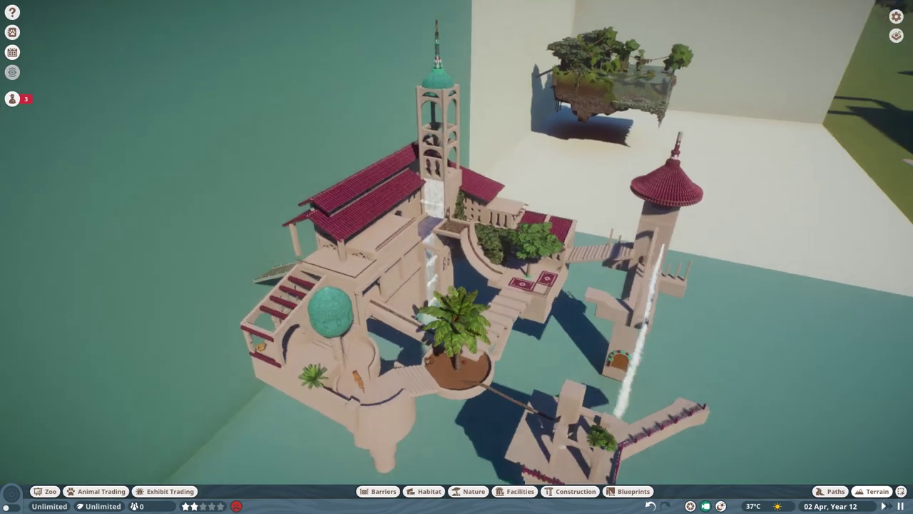
{"action": "scroll", "coordinate": [457, 243], "scroll_direction": "up", "scroll_amount": 5}
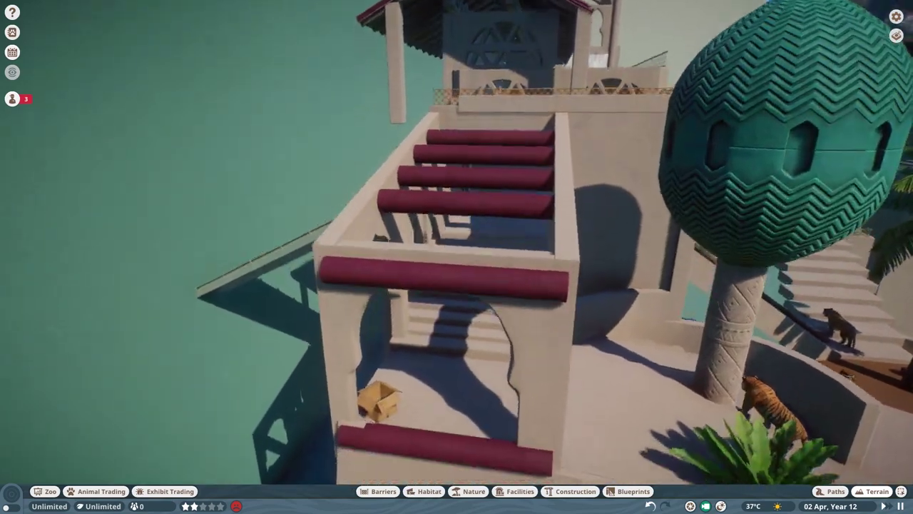
{"action": "scroll", "coordinate": [456, 242], "scroll_direction": "up", "scroll_amount": 5}
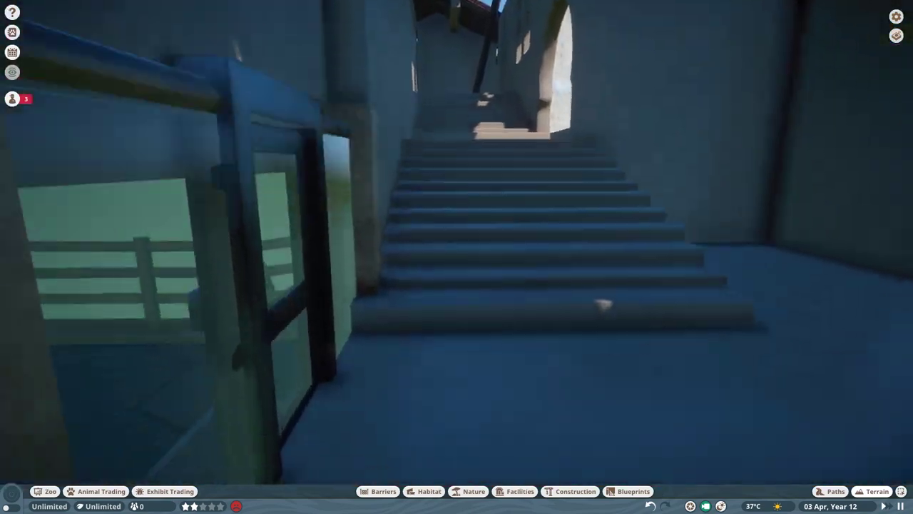
{"action": "scroll", "coordinate": [456, 242], "scroll_direction": "up", "scroll_amount": 5}
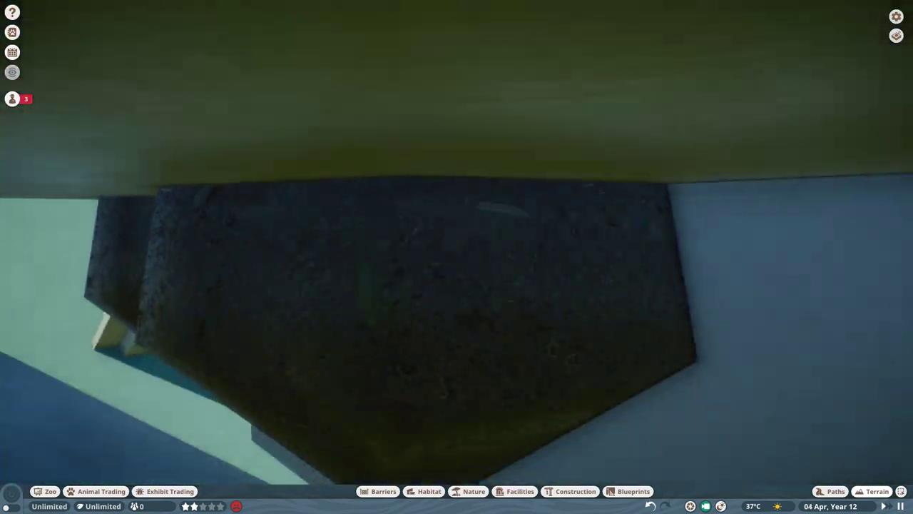
{"action": "scroll", "coordinate": [572, 207], "scroll_direction": "up", "scroll_amount": 5}
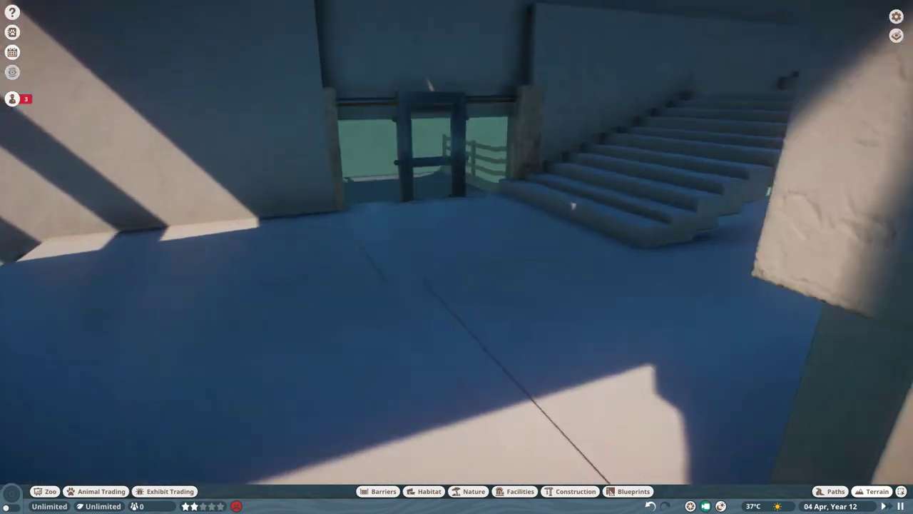
{"action": "scroll", "coordinate": [504, 212], "scroll_direction": "down", "scroll_amount": 10}
{"action": "scroll", "coordinate": [457, 193], "scroll_direction": "up", "scroll_amount": 4}
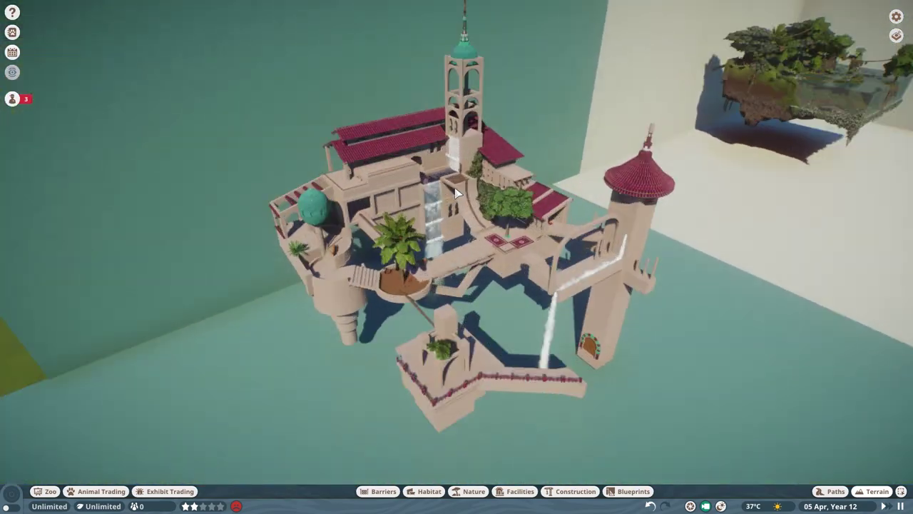
{"action": "scroll", "coordinate": [457, 192], "scroll_direction": "up", "scroll_amount": 3}
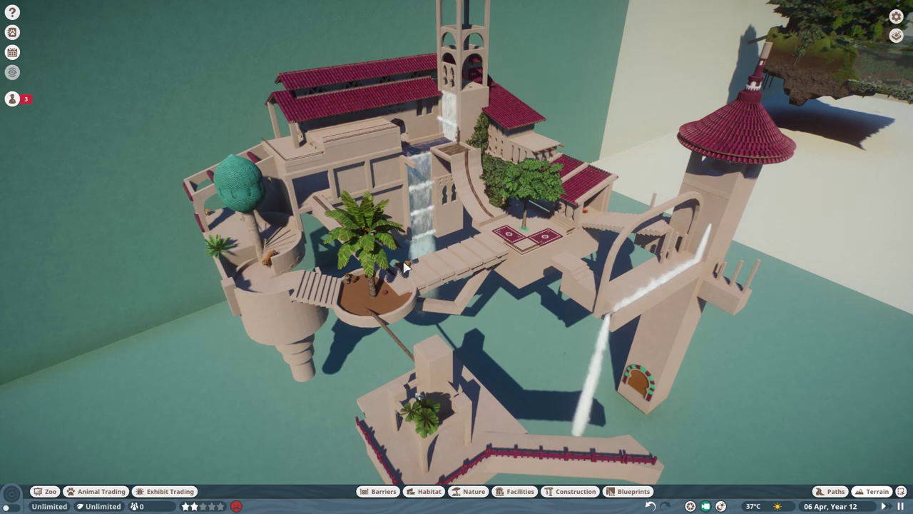
{"action": "left_click", "coordinate": [404, 266]}
{"action": "scroll", "coordinate": [419, 228], "scroll_direction": "down", "scroll_amount": 3}
{"action": "key", "text": "h"}
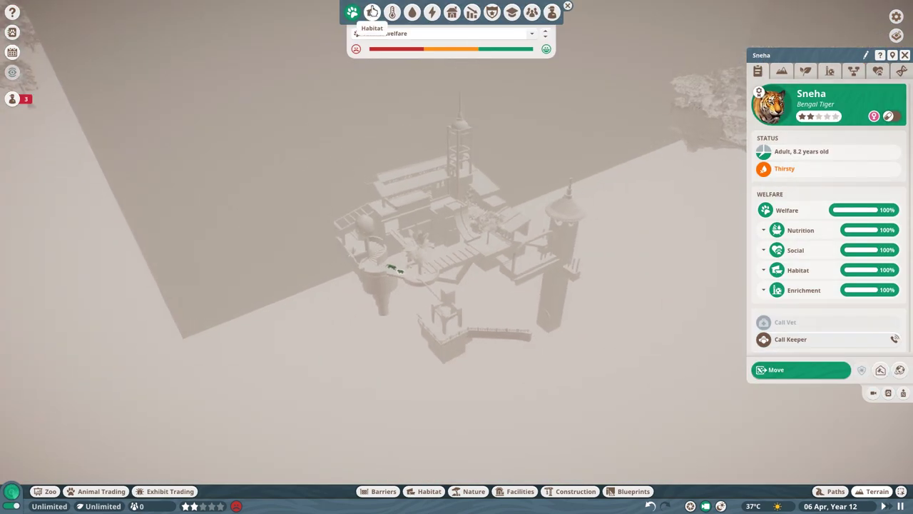
{"action": "scroll", "coordinate": [322, 220], "scroll_direction": "up", "scroll_amount": 5}
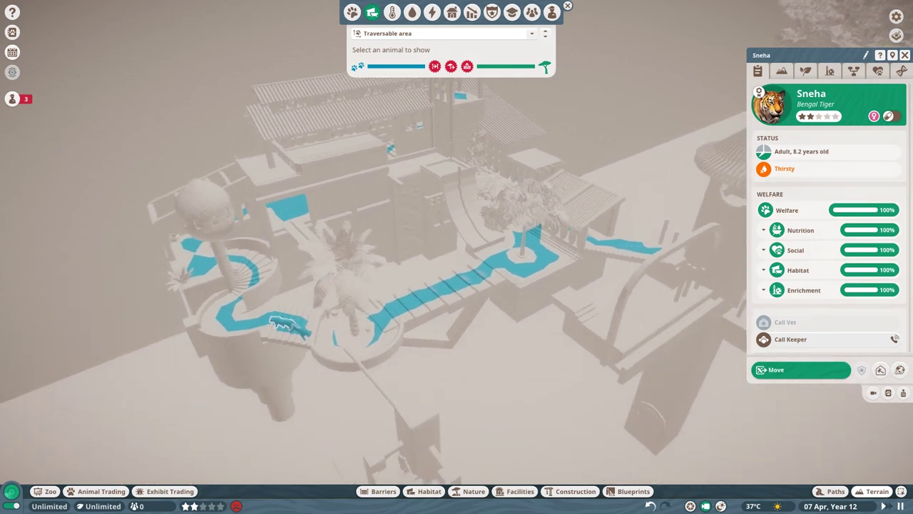
{"action": "key", "text": "e"}
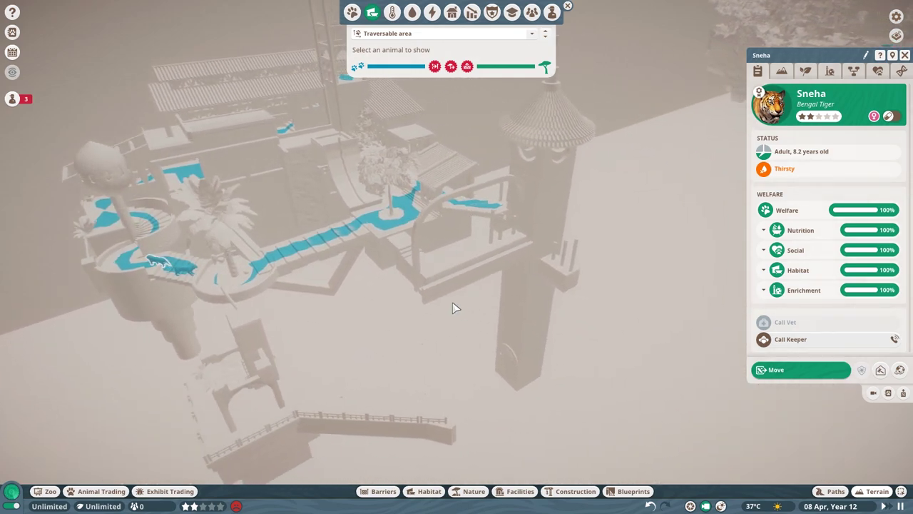
{"action": "key", "text": "h"}
{"action": "key", "text": "d"}
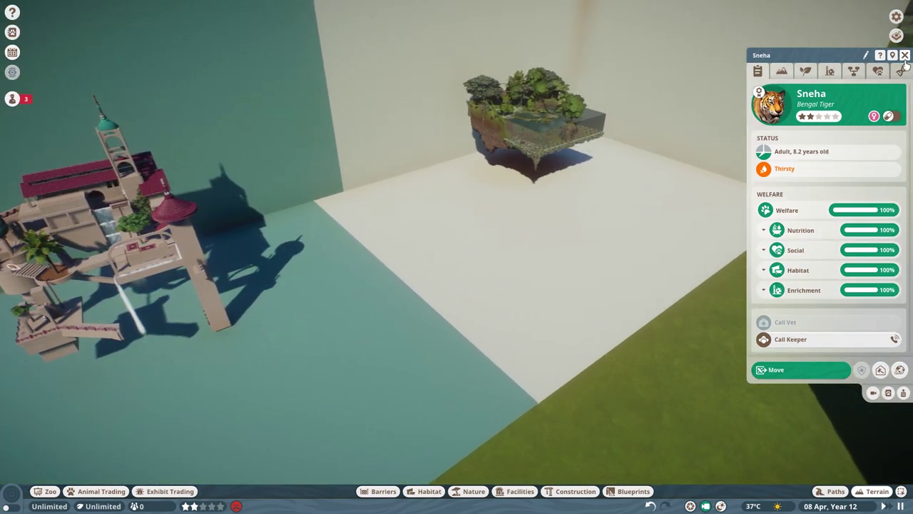
{"action": "left_click", "coordinate": [904, 57]}
{"action": "scroll", "coordinate": [680, 249], "scroll_direction": "down", "scroll_amount": 5}
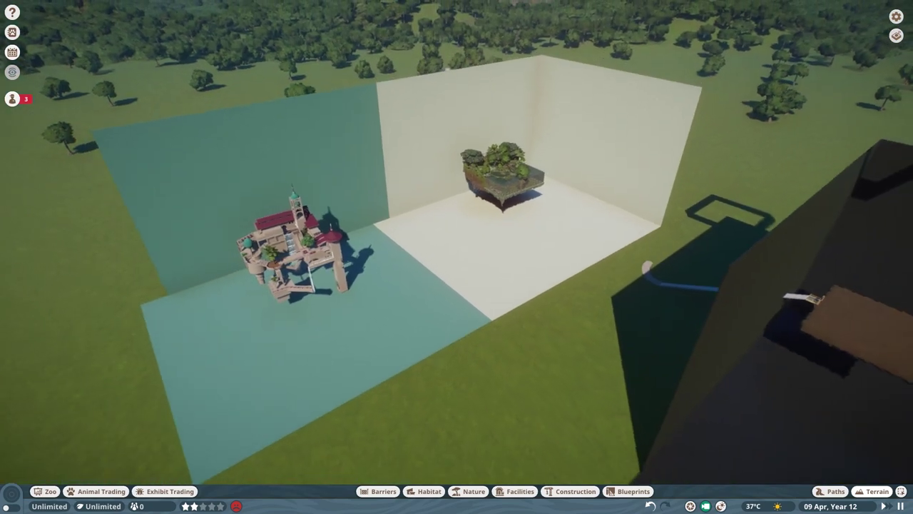
{"action": "scroll", "coordinate": [303, 247], "scroll_direction": "up", "scroll_amount": 4}
{"action": "scroll", "coordinate": [492, 250], "scroll_direction": "up", "scroll_amount": 5}
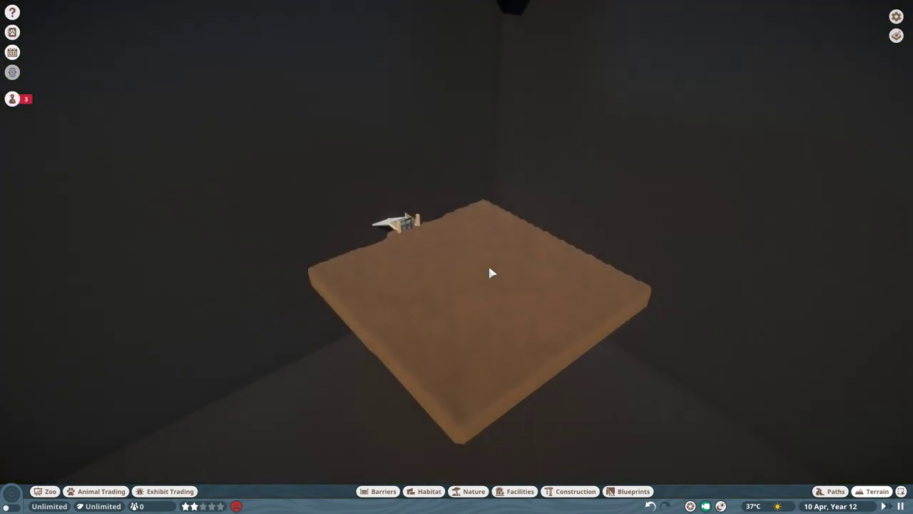
{"action": "key", "text": "ctrl+alt+u"}
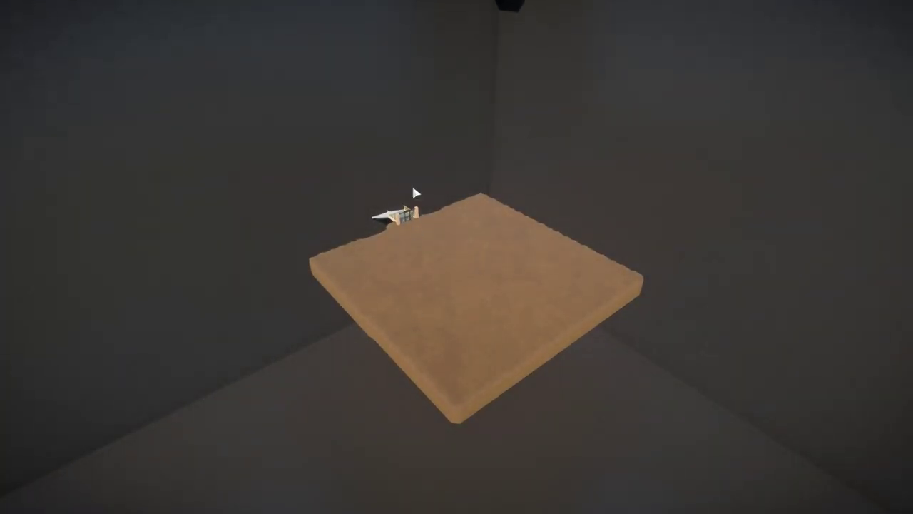
{"action": "scroll", "coordinate": [436, 185], "scroll_direction": "up", "scroll_amount": 4}
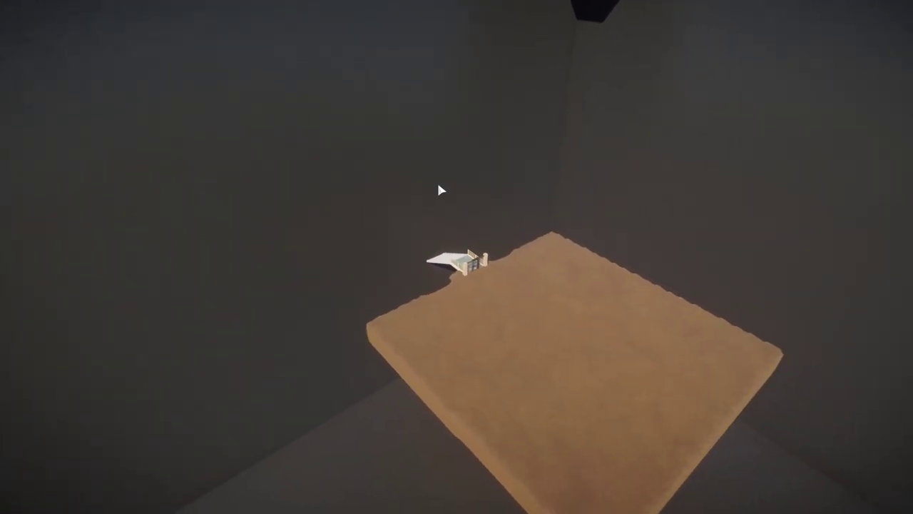
{"action": "scroll", "coordinate": [457, 204], "scroll_direction": "up", "scroll_amount": 5}
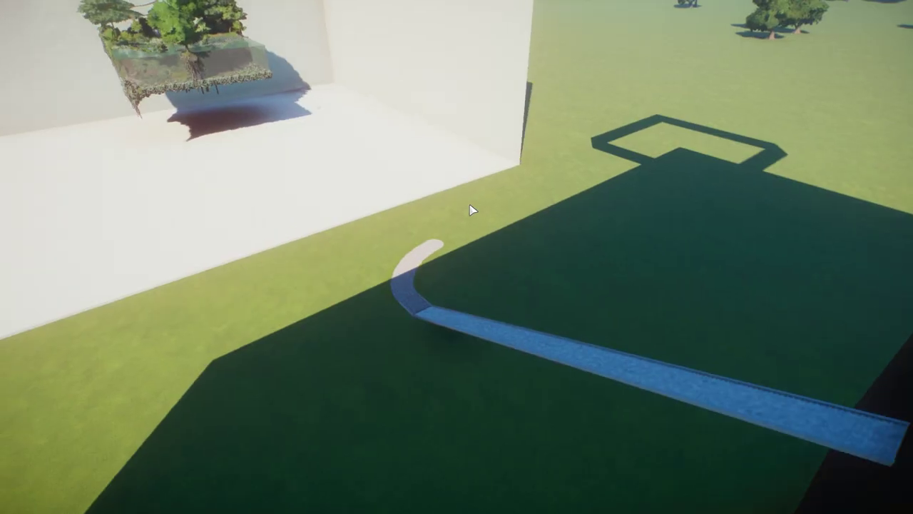
{"action": "scroll", "coordinate": [471, 210], "scroll_direction": "up", "scroll_amount": 5}
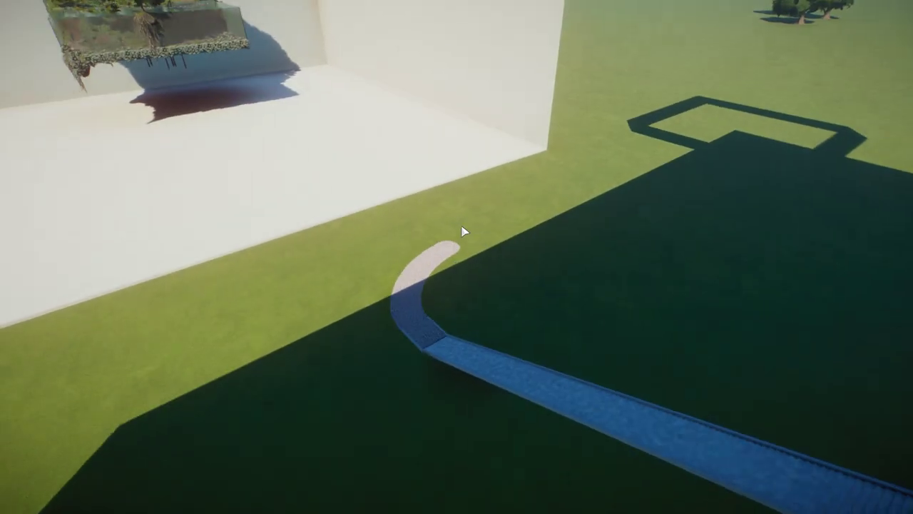
{"action": "key", "text": "ctrl+h"}
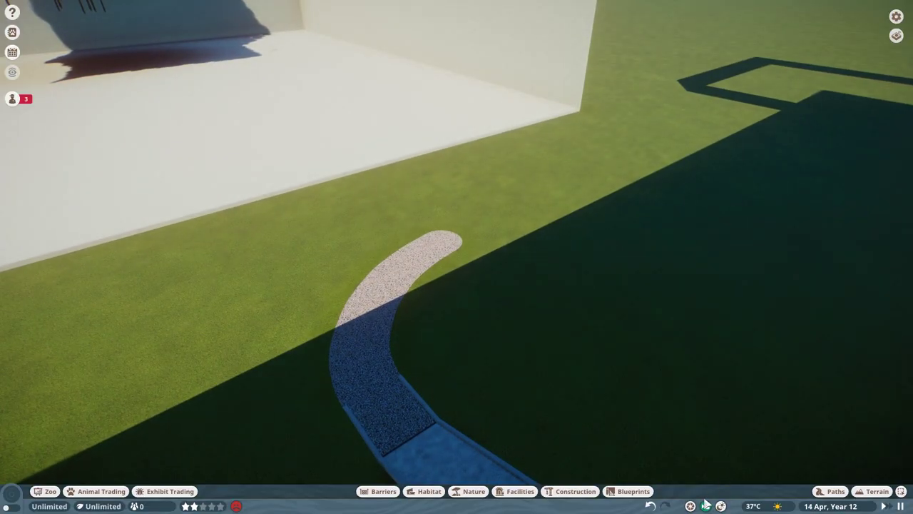
Place the Animal Trade Centre staff building at the gravel path's end.
{"action": "left_click", "coordinate": [385, 492]}
{"action": "left_click", "coordinate": [515, 491]}
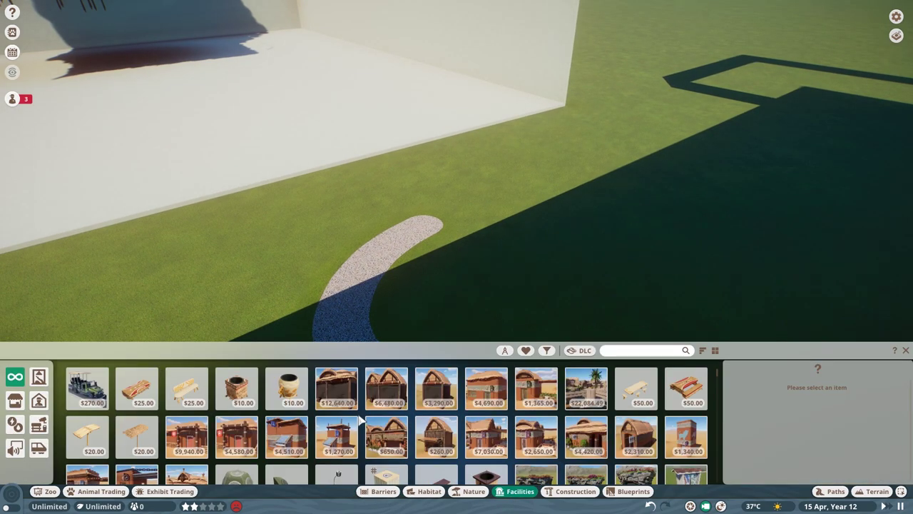
{"action": "left_click", "coordinate": [39, 402]}
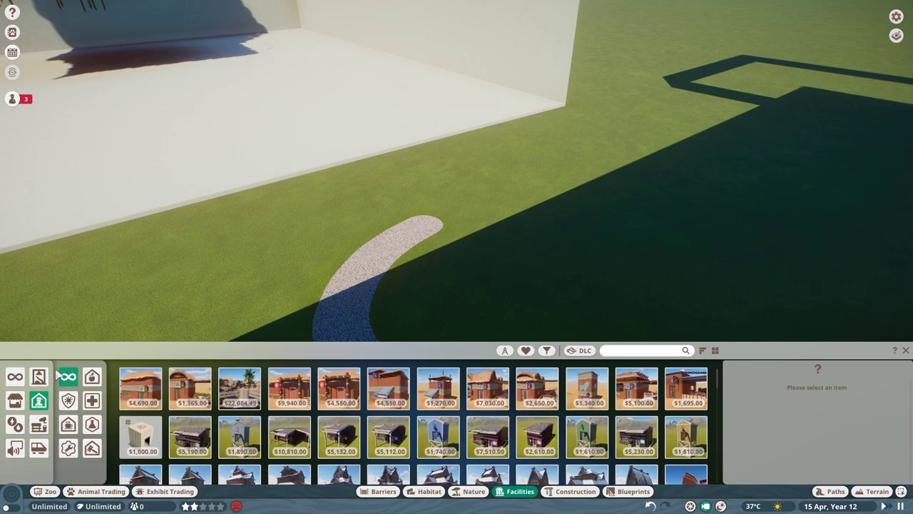
{"action": "left_click", "coordinate": [139, 442]}
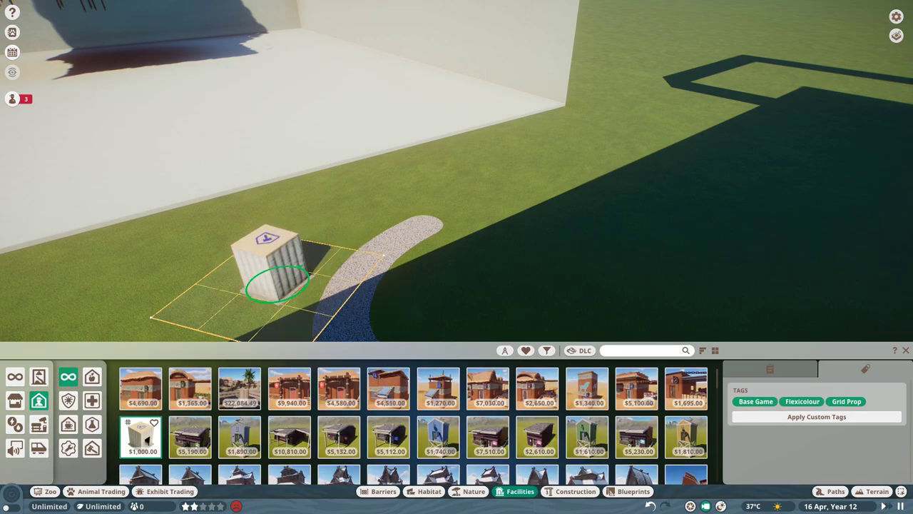
{"action": "left_click", "coordinate": [261, 301]}
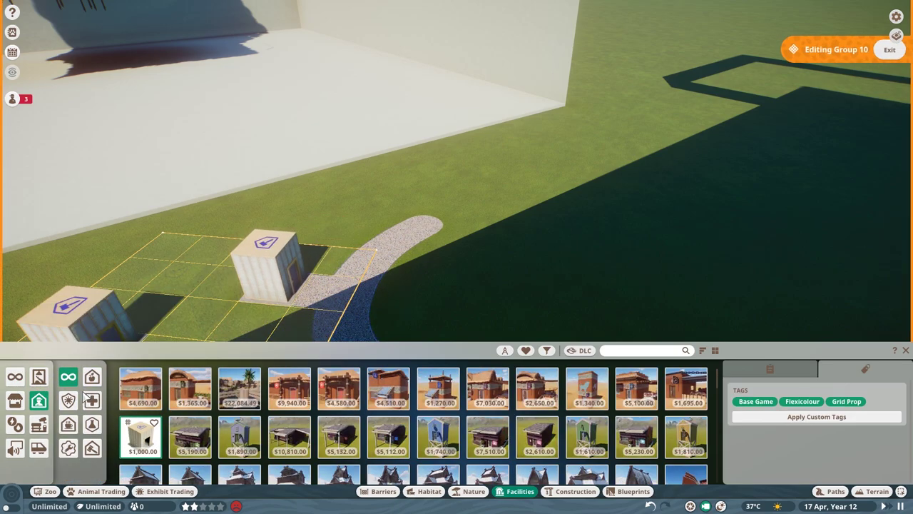
Add the $1,000 staff building and a Staff Room Small beside it, then exit group editing.
{"action": "left_click", "coordinate": [91, 376]}
{"action": "left_click", "coordinate": [583, 436]}
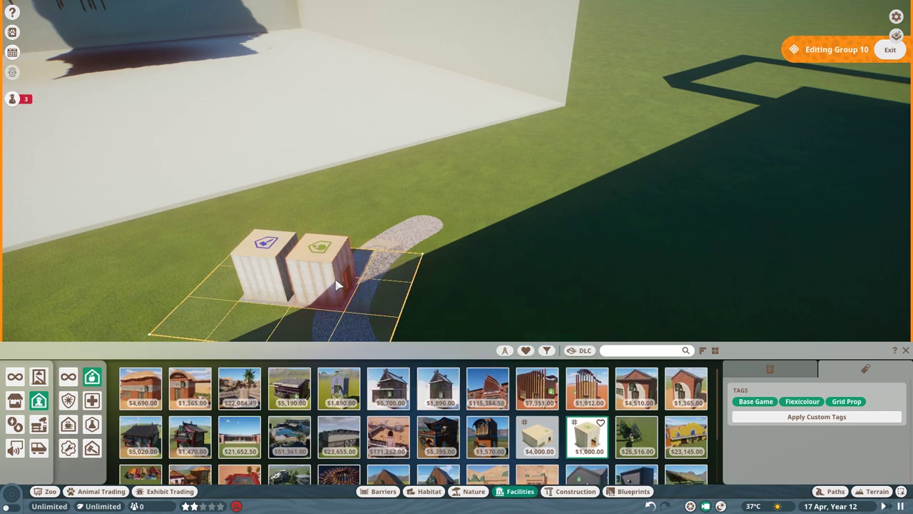
{"action": "left_click", "coordinate": [68, 423]}
{"action": "scroll", "coordinate": [457, 428], "scroll_direction": "down", "scroll_amount": 3}
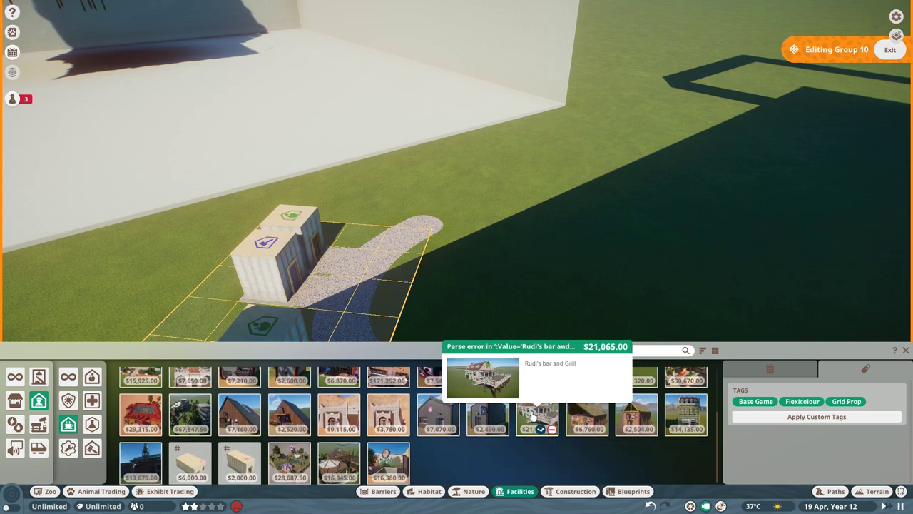
{"action": "left_click", "coordinate": [251, 462]}
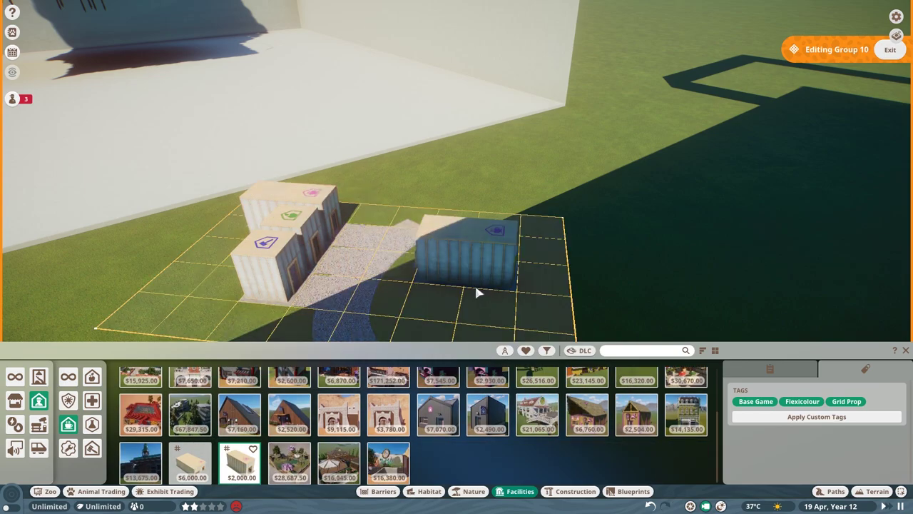
{"action": "key", "text": "Escape"}
{"action": "key", "text": "Escape"}
{"action": "key", "text": "Escape"}
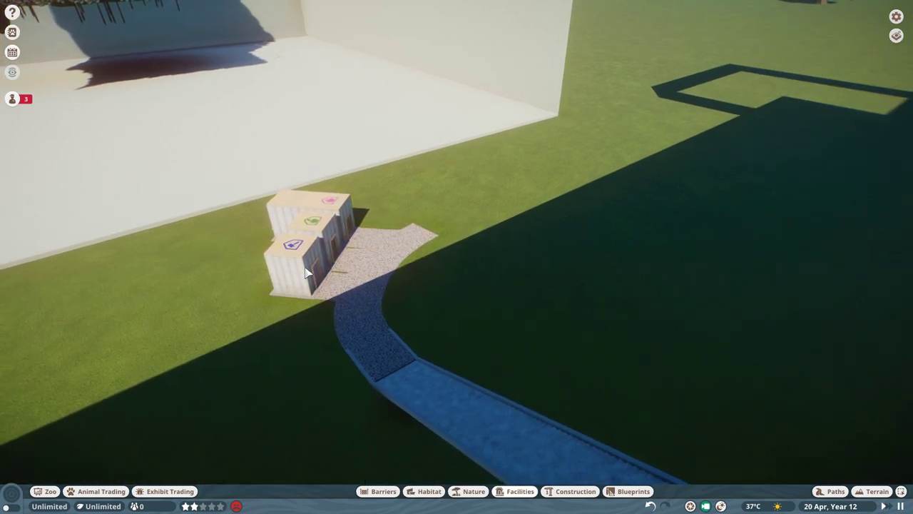
Zoom the camera from the staff buildings over to the floating brown slab and its gate.
{"action": "scroll", "coordinate": [462, 315], "scroll_direction": "down", "scroll_amount": 5}
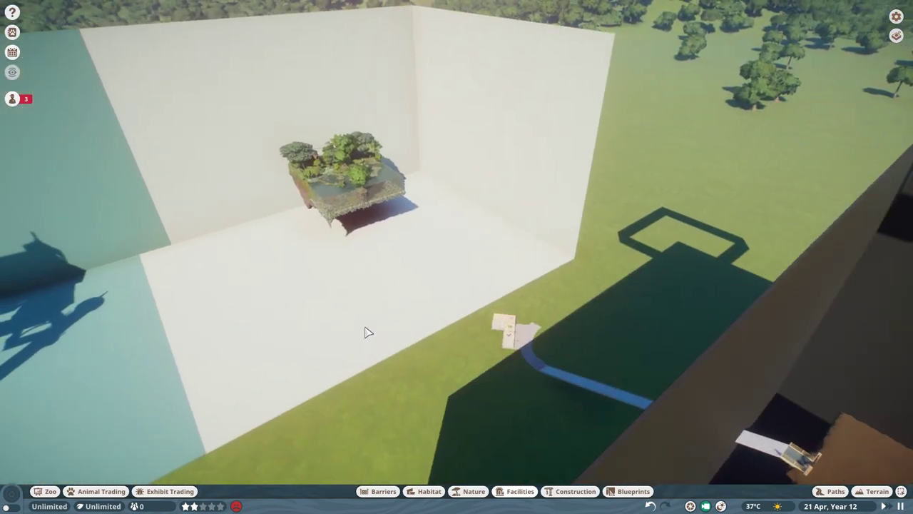
{"action": "scroll", "coordinate": [364, 332], "scroll_direction": "up", "scroll_amount": 5}
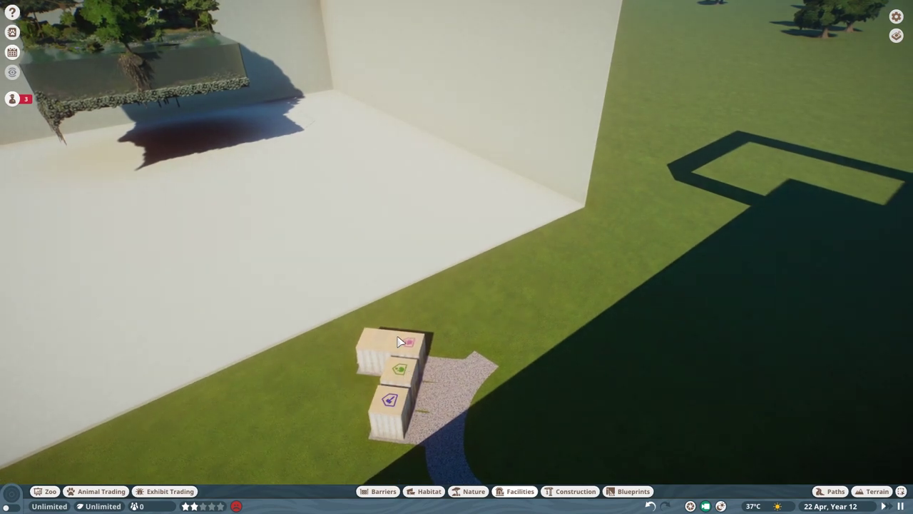
{"action": "scroll", "coordinate": [401, 396], "scroll_direction": "down", "scroll_amount": 3}
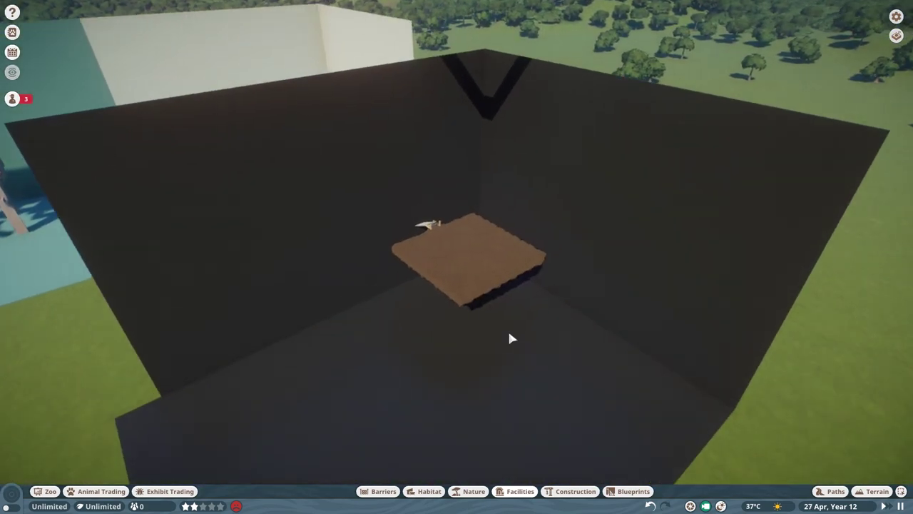
{"action": "scroll", "coordinate": [508, 328], "scroll_direction": "up", "scroll_amount": 5}
{"action": "scroll", "coordinate": [437, 216], "scroll_direction": "up", "scroll_amount": 3}
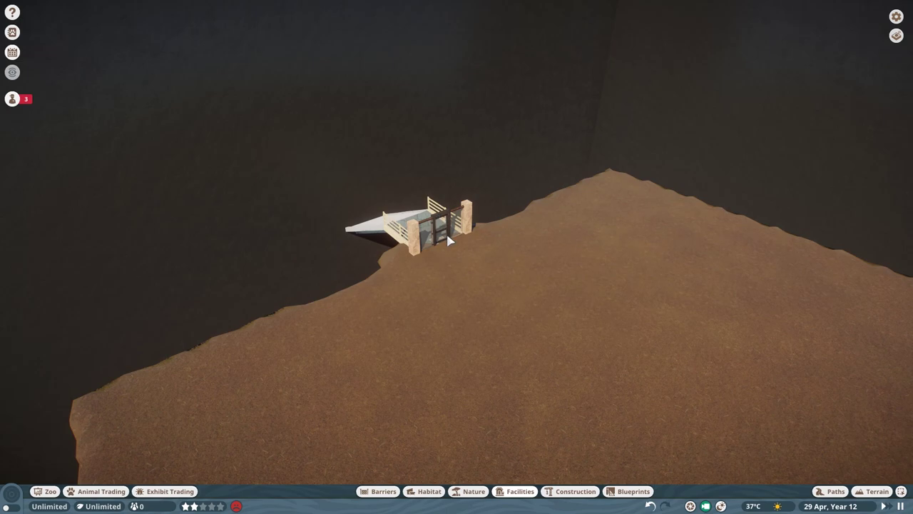
Select the habitat and start barrier editing, then back out through path tools and the pause menu.
{"action": "left_click", "coordinate": [693, 316]}
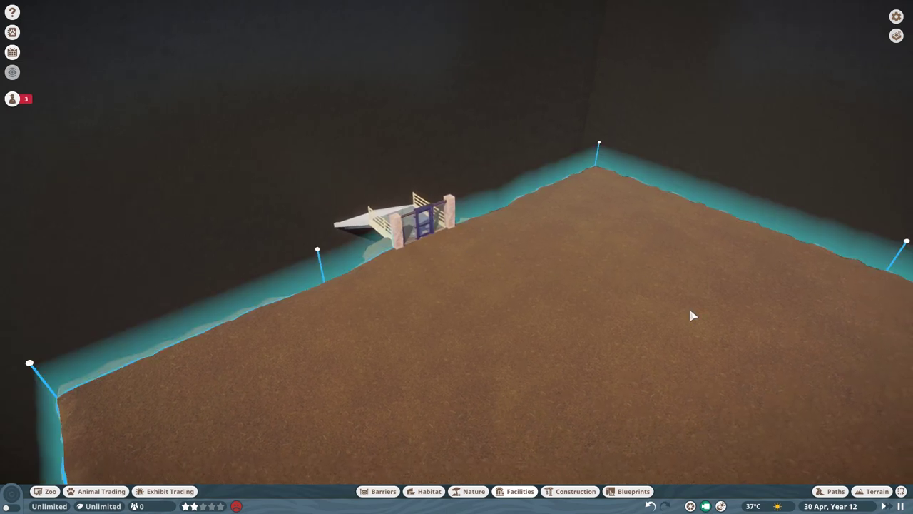
{"action": "left_click", "coordinate": [756, 343]}
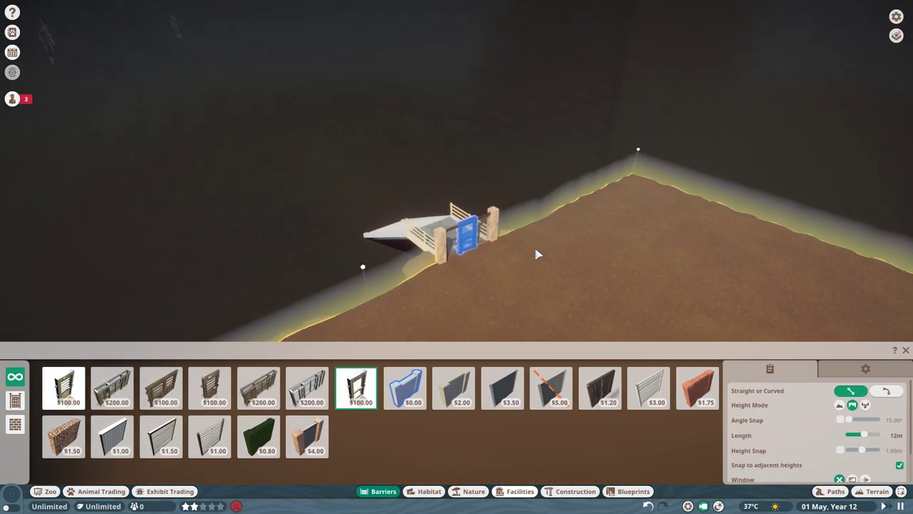
{"action": "key", "text": "Escape"}
{"action": "key", "text": "Escape"}
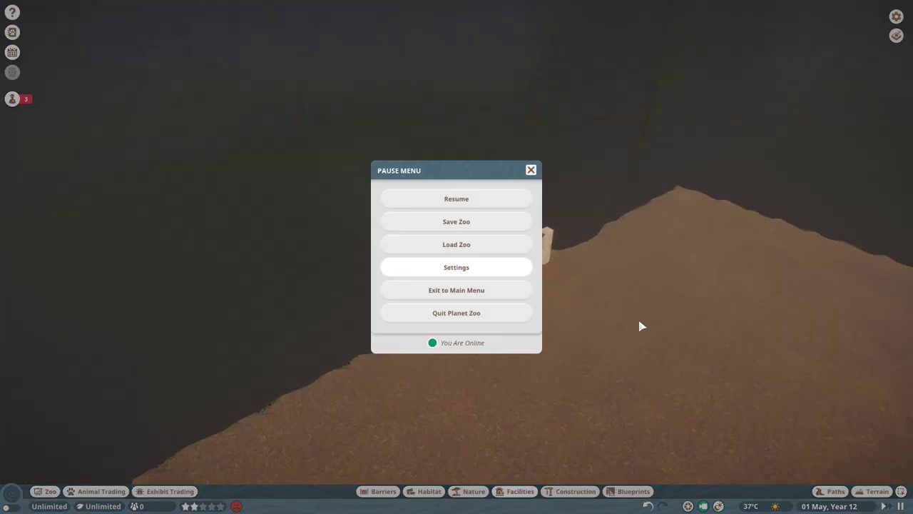
{"action": "key", "text": "Escape"}
{"action": "left_click", "coordinate": [835, 492]}
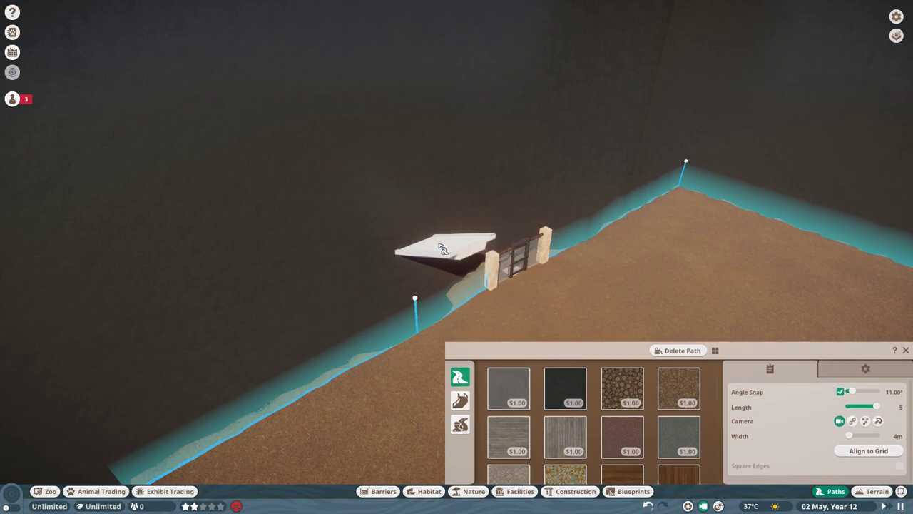
{"action": "key", "text": "Escape"}
{"action": "key", "text": "Escape"}
{"action": "left_click", "coordinate": [540, 298]}
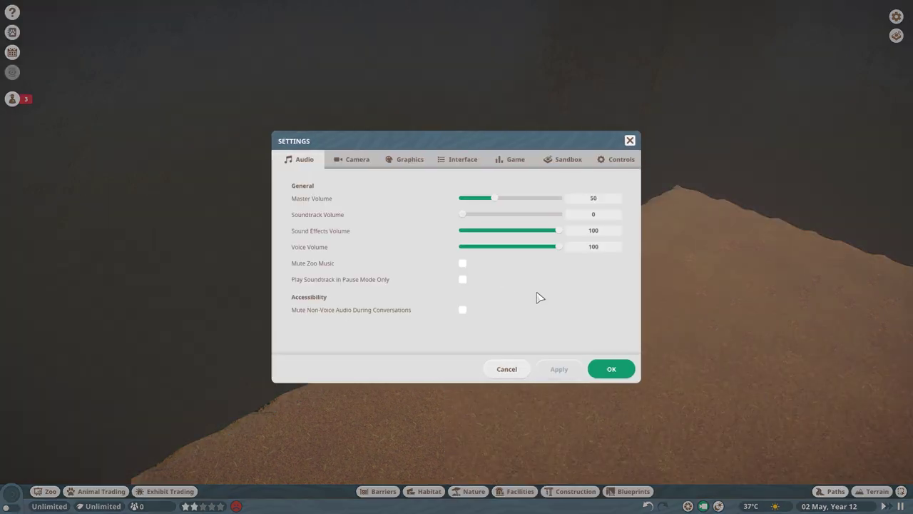
{"action": "left_click", "coordinate": [508, 368]}
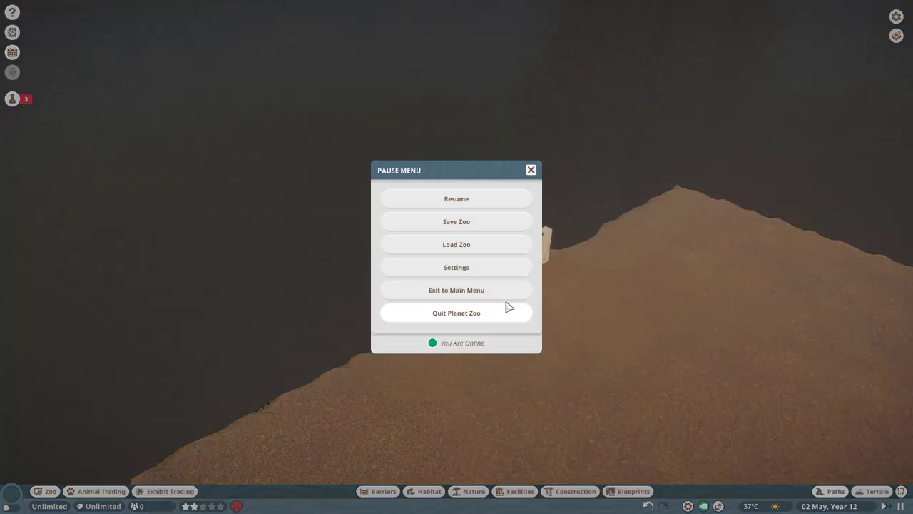
{"action": "left_click", "coordinate": [532, 170]}
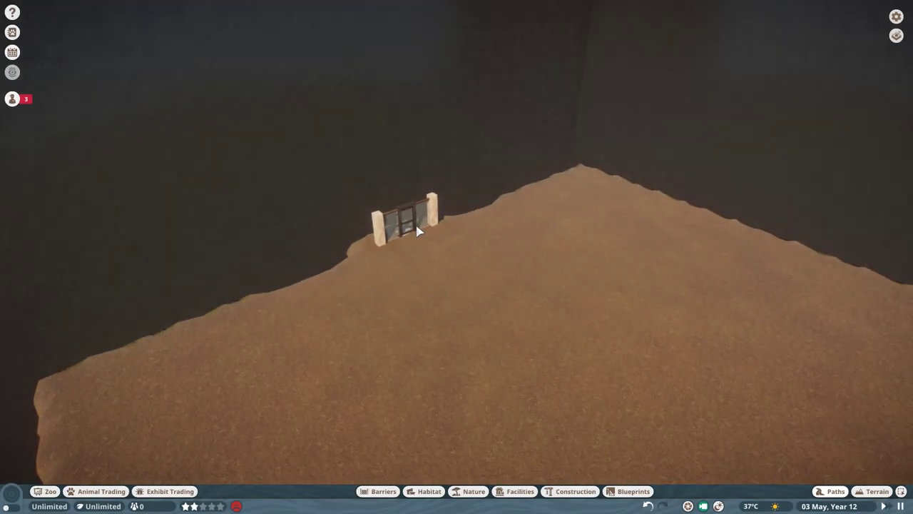
Slide the habitat gate further along the barrier into a small set-back notch.
{"action": "left_click", "coordinate": [418, 230]}
{"action": "left_click", "coordinate": [828, 345]}
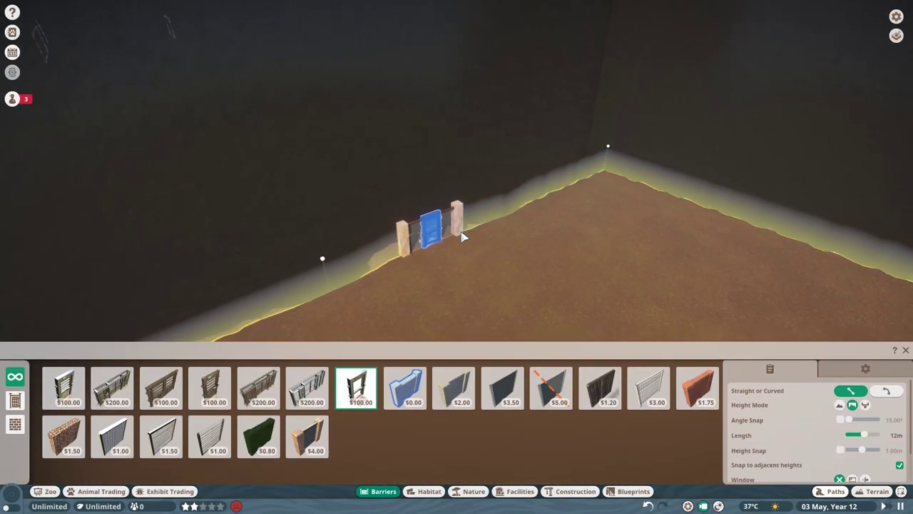
{"action": "left_click_drag", "start_coordinate": [457, 231], "coordinate": [497, 265]}
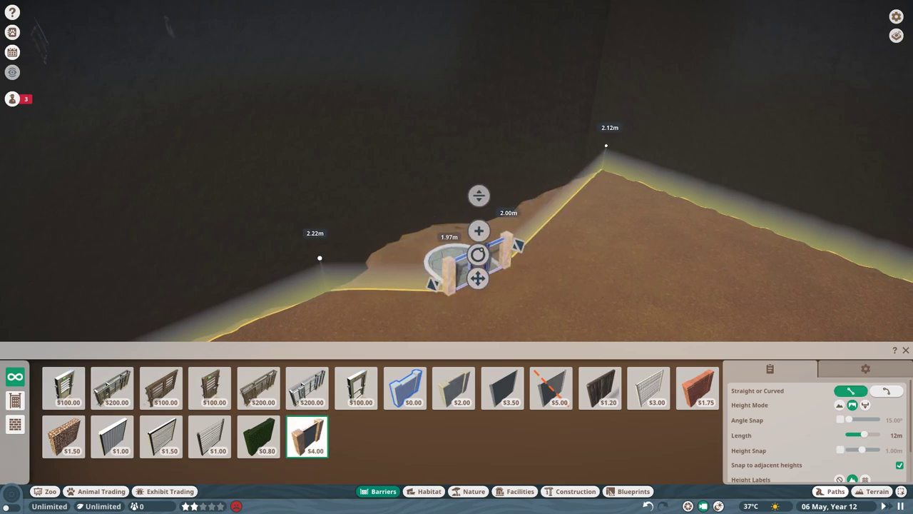
{"action": "key", "text": "Escape"}
{"action": "key", "text": "Escape"}
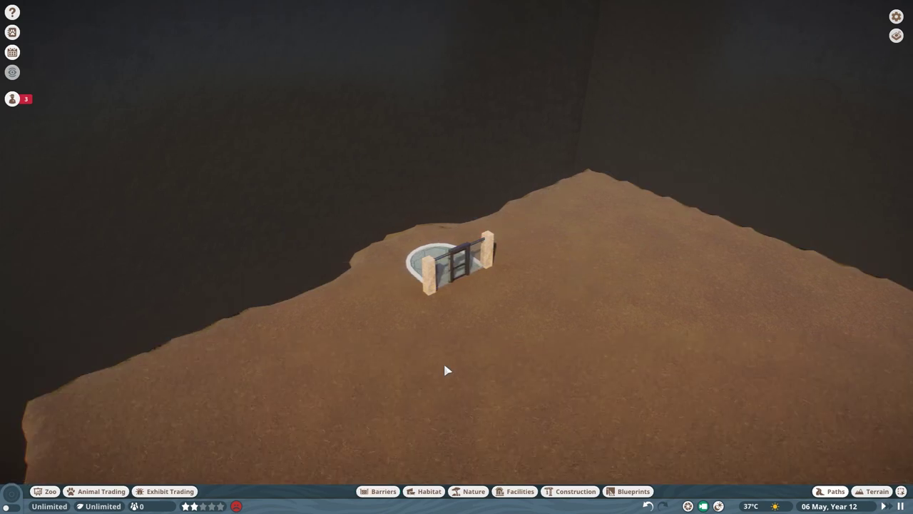
Place the $1,000 Animal Trade Centre just behind the habitat gate on the platform edge.
{"action": "left_click", "coordinate": [531, 497]}
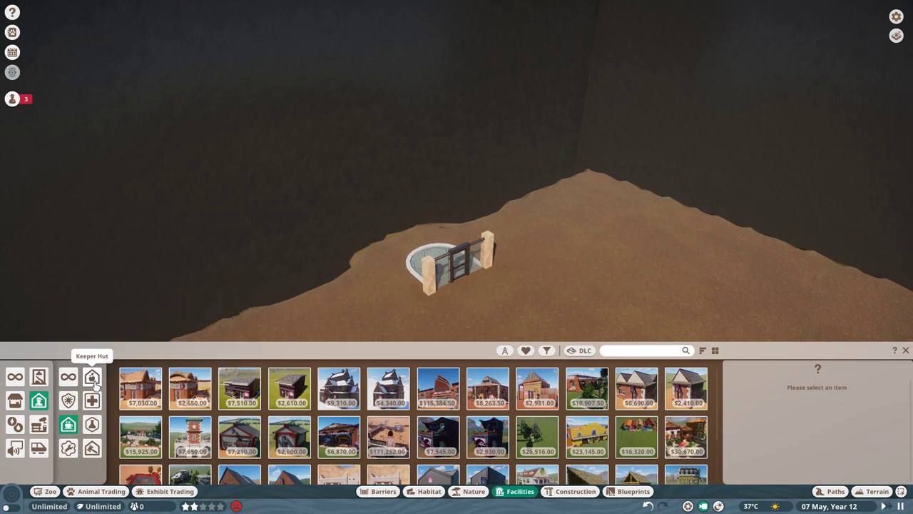
{"action": "left_click", "coordinate": [92, 448]}
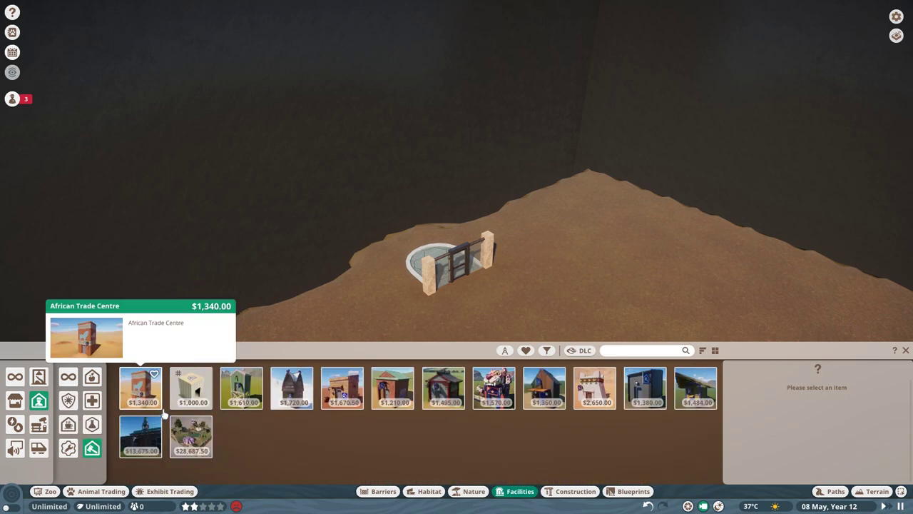
{"action": "left_click", "coordinate": [191, 387]}
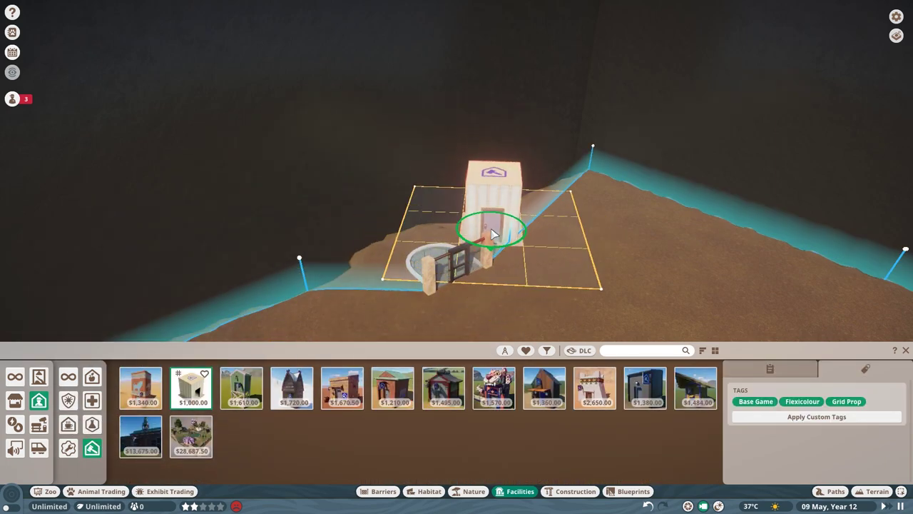
{"action": "left_click_drag", "start_coordinate": [521, 229], "coordinate": [421, 227]}
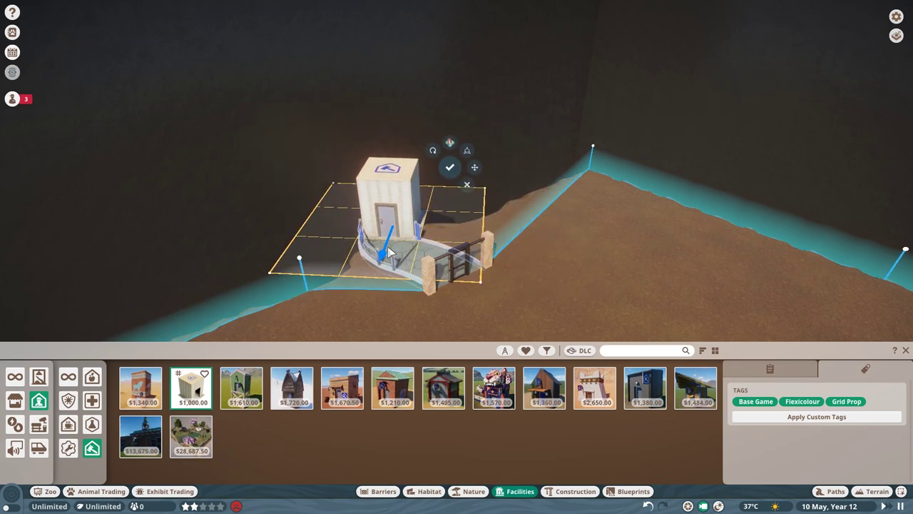
{"action": "left_click", "coordinate": [388, 251]}
{"action": "left_click", "coordinate": [462, 266]}
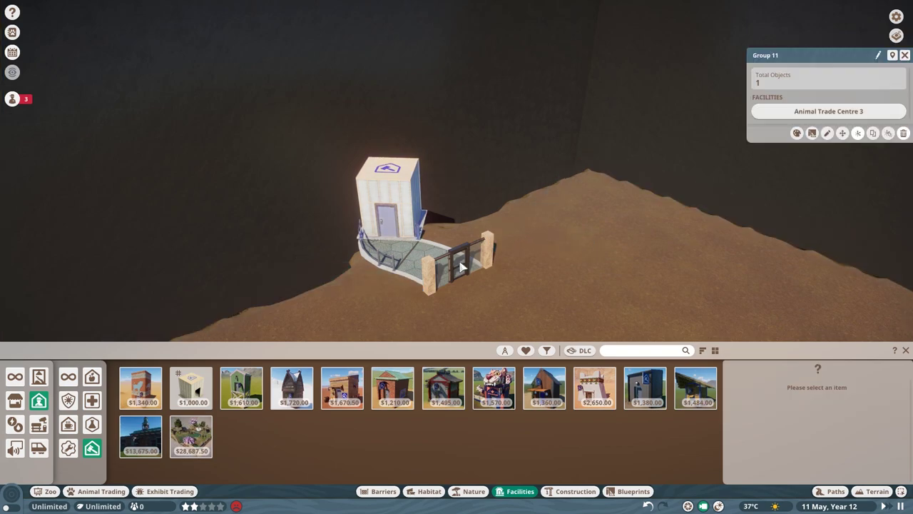
{"action": "scroll", "coordinate": [367, 199], "scroll_direction": "down", "scroll_amount": 3}
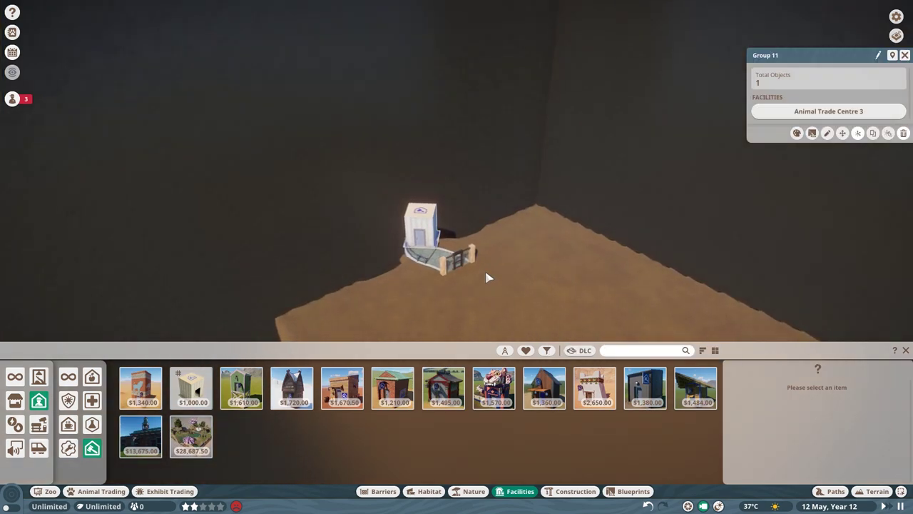
Pan the camera out of the dark room toward the white enclosure and entrance building.
{"action": "key", "text": "Escape"}
{"action": "key", "text": "Escape"}
{"action": "key", "text": "q"}
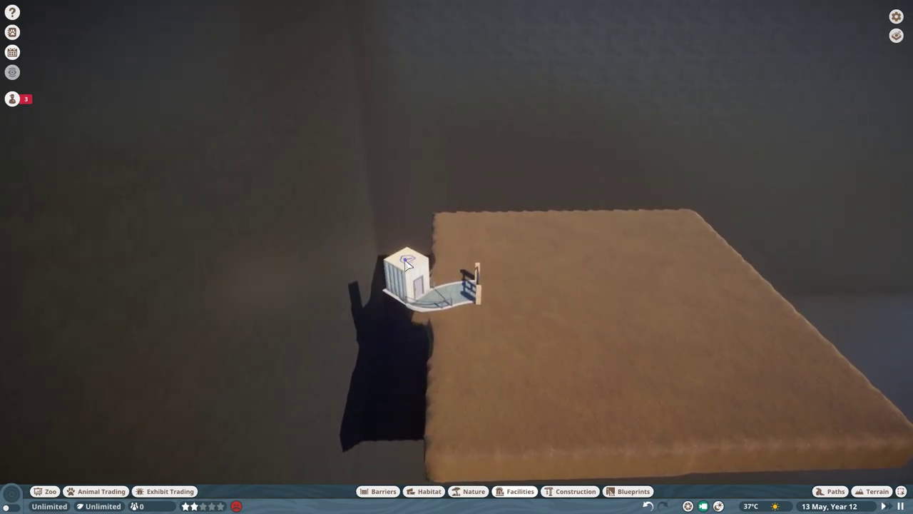
{"action": "scroll", "coordinate": [570, 321], "scroll_direction": "down", "scroll_amount": 5}
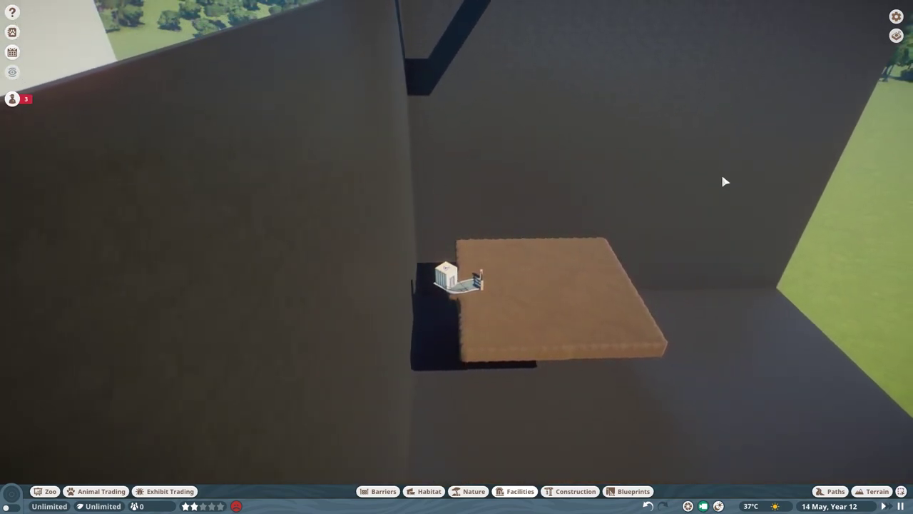
{"action": "key", "text": "q"}
{"action": "scroll", "coordinate": [724, 185], "scroll_direction": "up", "scroll_amount": 3}
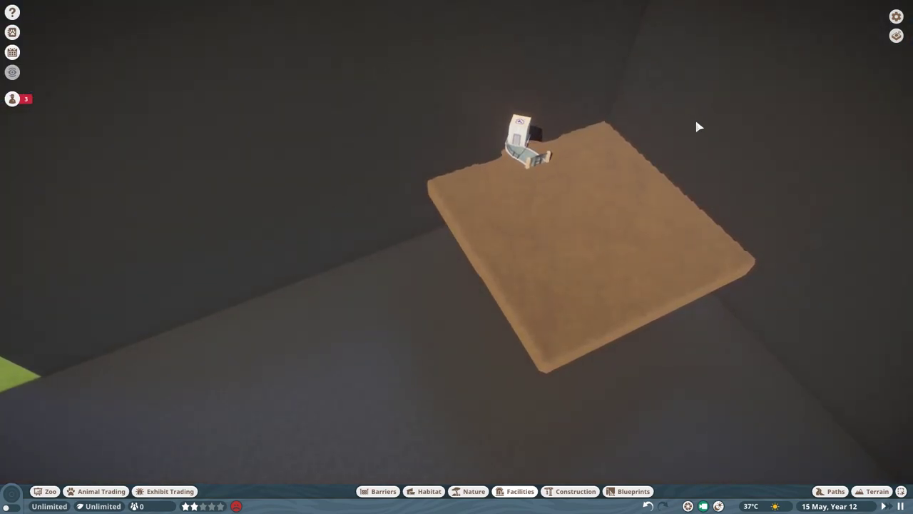
{"action": "scroll", "coordinate": [490, 156], "scroll_direction": "up", "scroll_amount": 2}
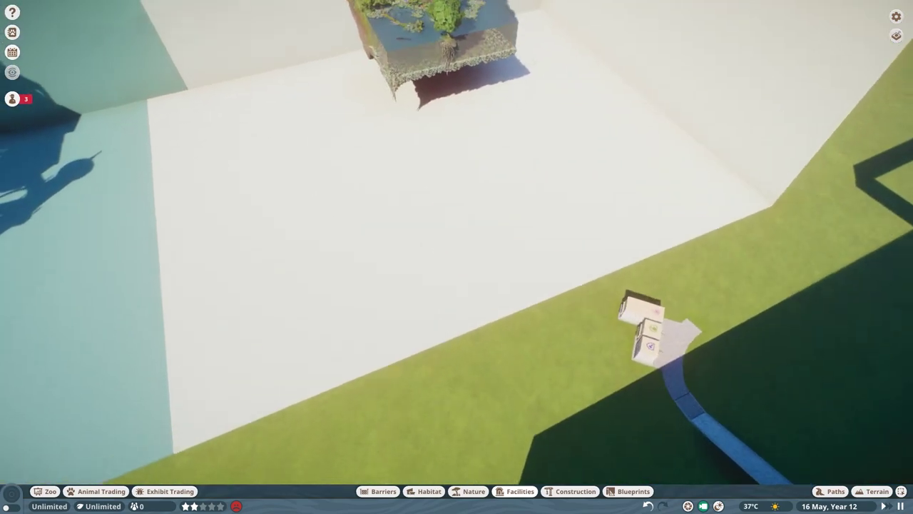
{"action": "key", "text": "d"}
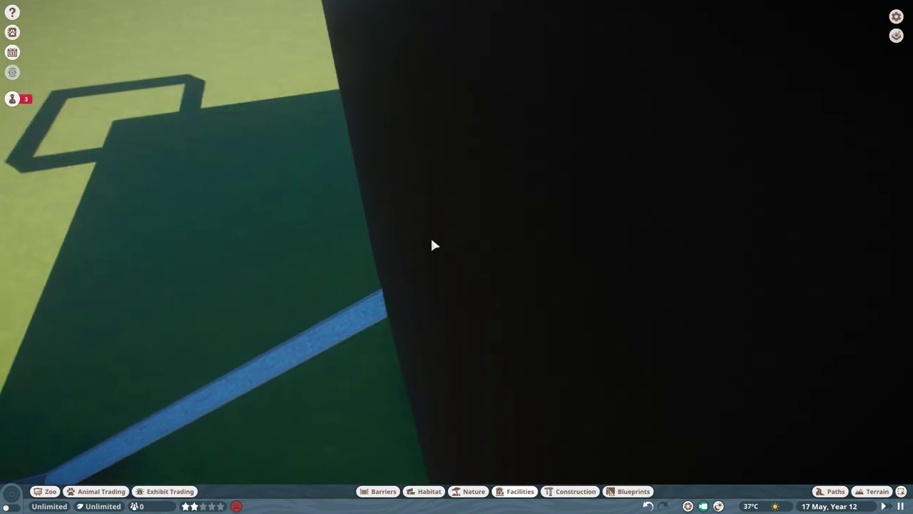
{"action": "key", "text": "a"}
{"action": "key", "text": "a"}
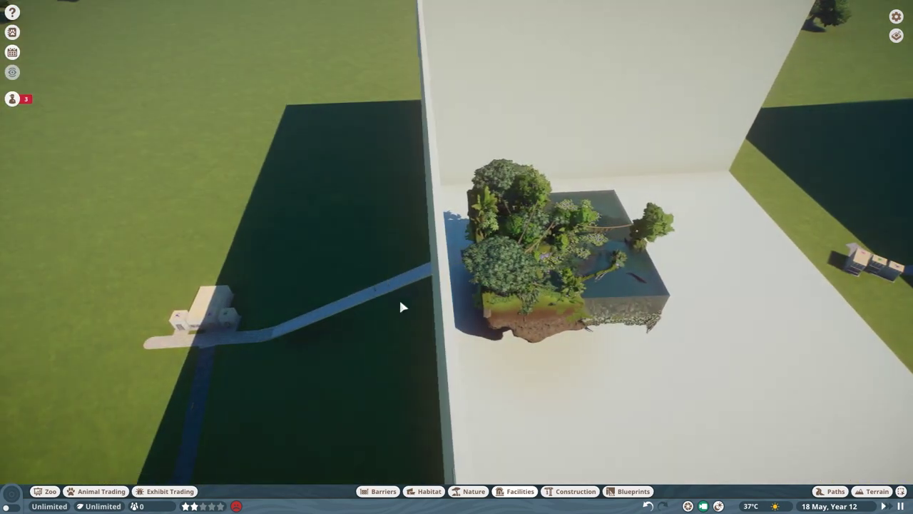
Pick up the floating habitat piece and re-place it.
{"action": "scroll", "coordinate": [459, 269], "scroll_direction": "down", "scroll_amount": 3}
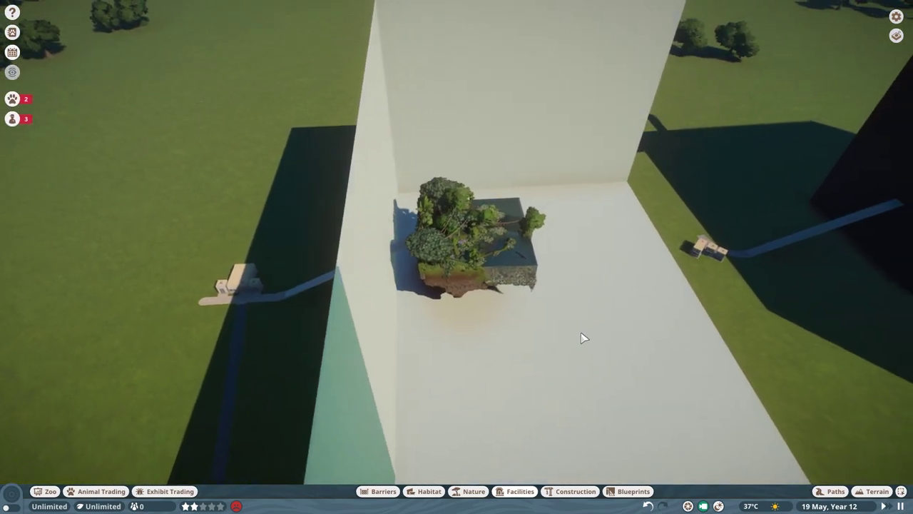
{"action": "key", "text": "m"}
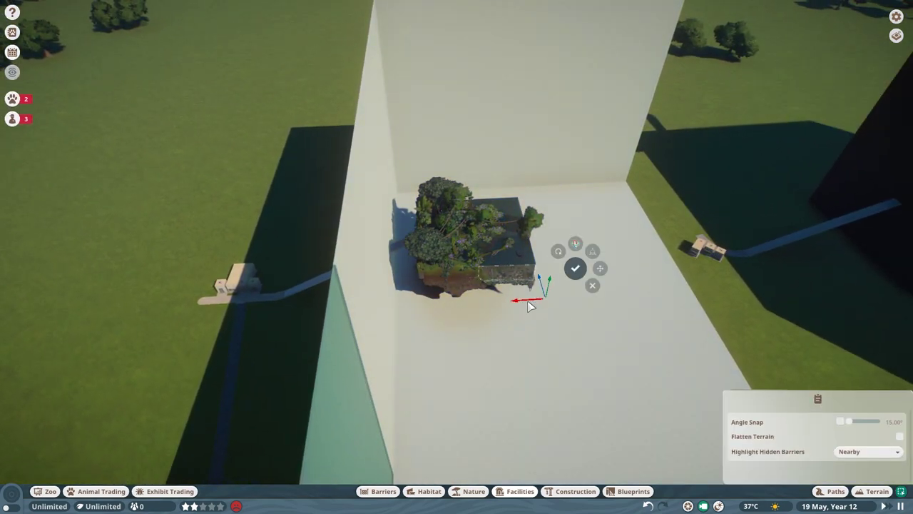
{"action": "key", "text": "e"}
{"action": "left_click", "coordinate": [522, 269]}
Orbit back around the sand platform in the dark room and open the terrain tools.
{"action": "scroll", "coordinate": [491, 251], "scroll_direction": "up", "scroll_amount": 2}
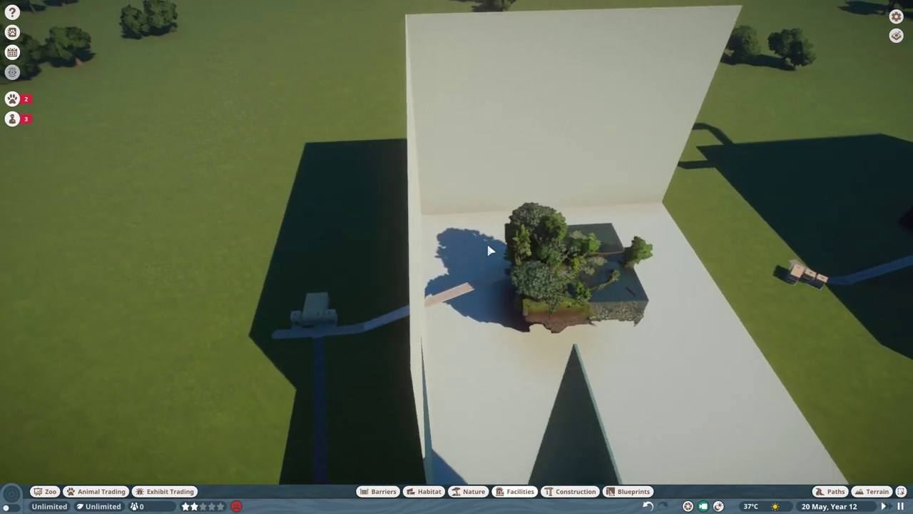
{"action": "scroll", "coordinate": [534, 251], "scroll_direction": "up", "scroll_amount": 3}
{"action": "scroll", "coordinate": [602, 269], "scroll_direction": "down", "scroll_amount": 3}
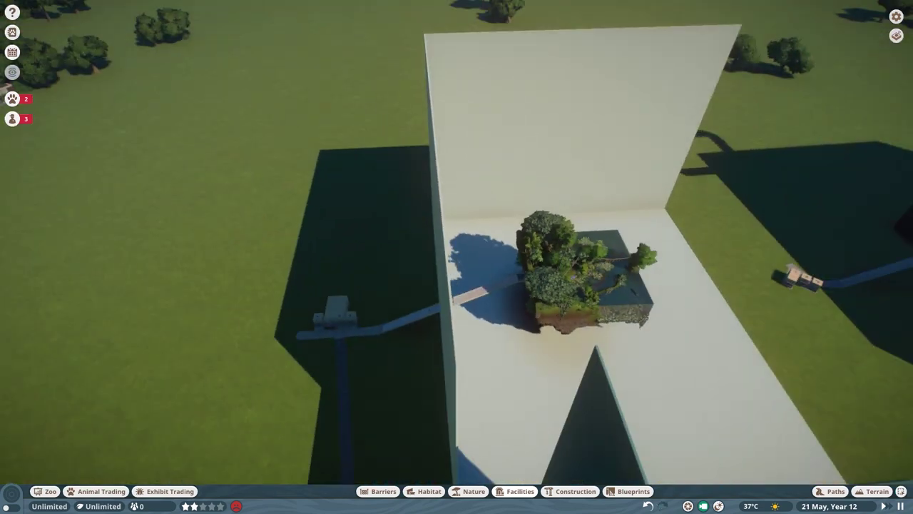
{"action": "key", "text": "d"}
{"action": "key", "text": "d"}
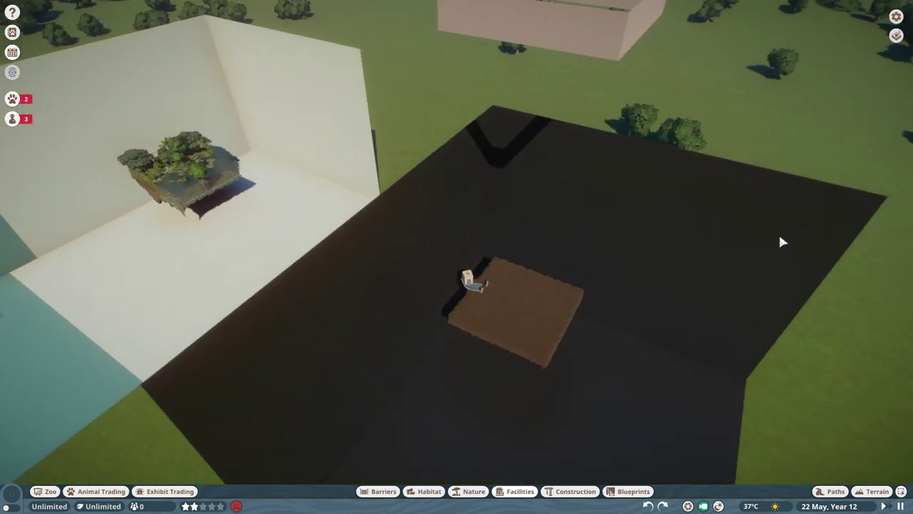
{"action": "scroll", "coordinate": [581, 251], "scroll_direction": "up", "scroll_amount": 5}
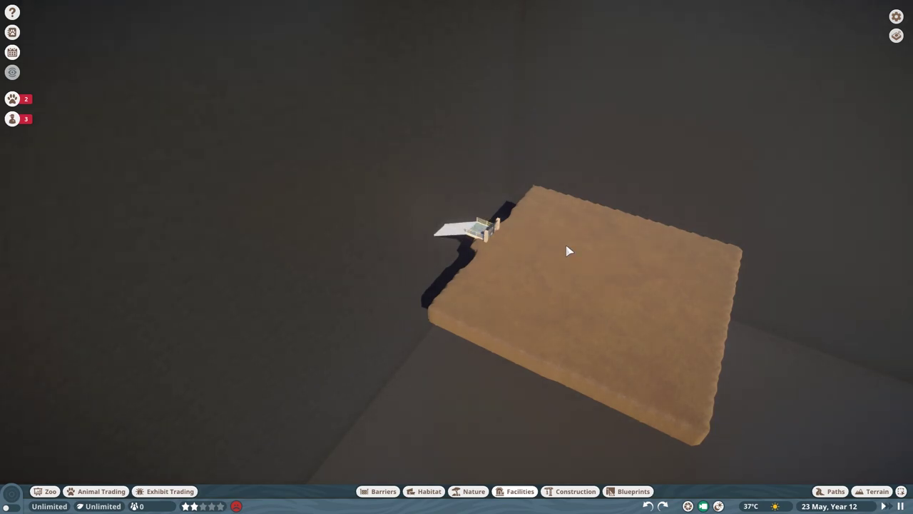
{"action": "key", "text": "e"}
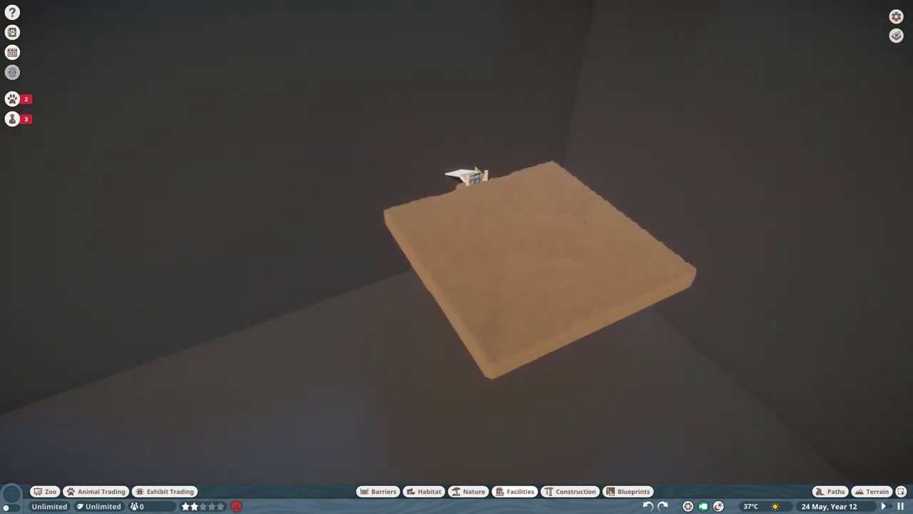
{"action": "key", "text": "e"}
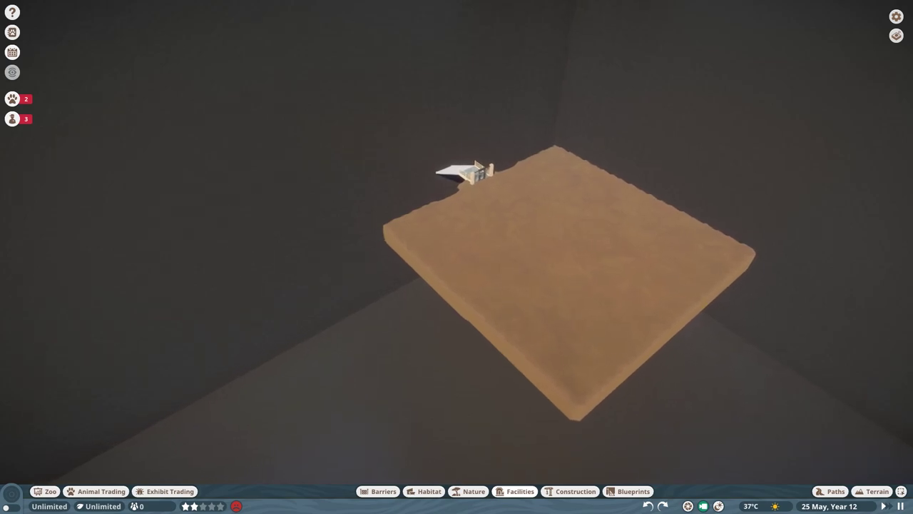
{"action": "key", "text": "e"}
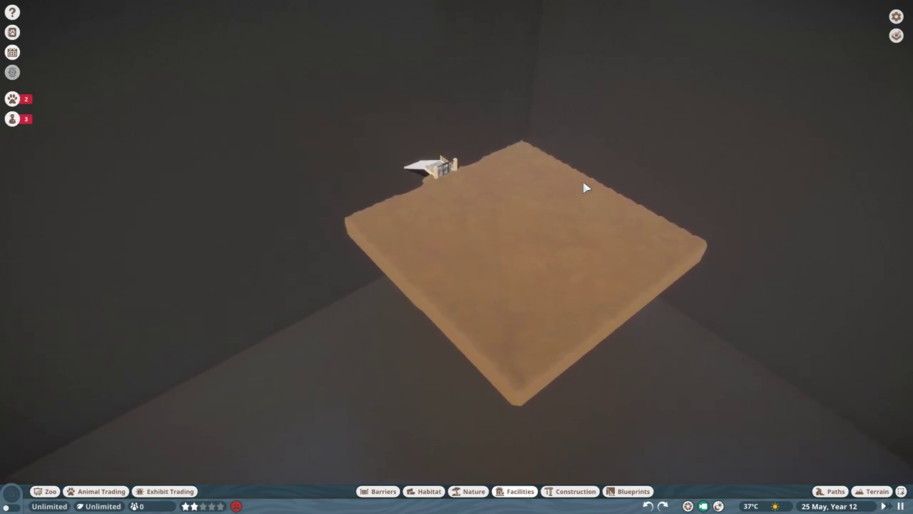
{"action": "key", "text": "e"}
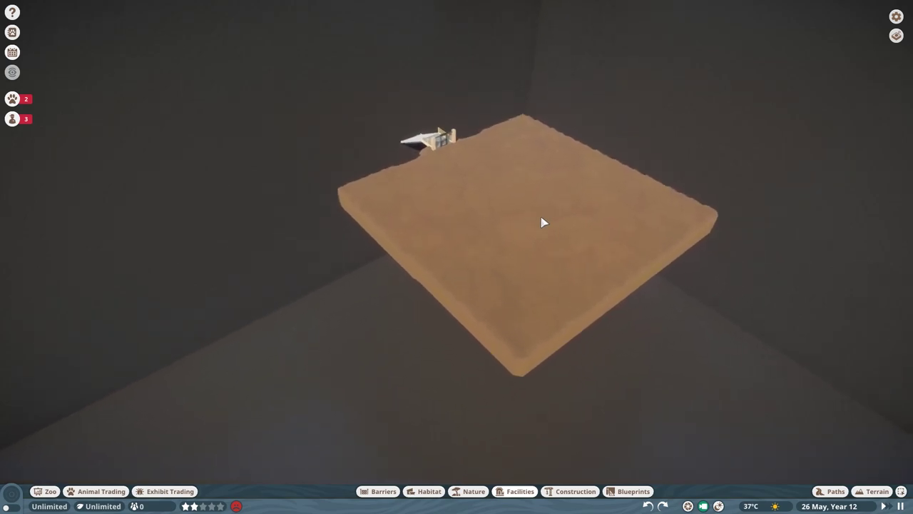
{"action": "scroll", "coordinate": [438, 498], "scroll_direction": "down", "scroll_amount": 3}
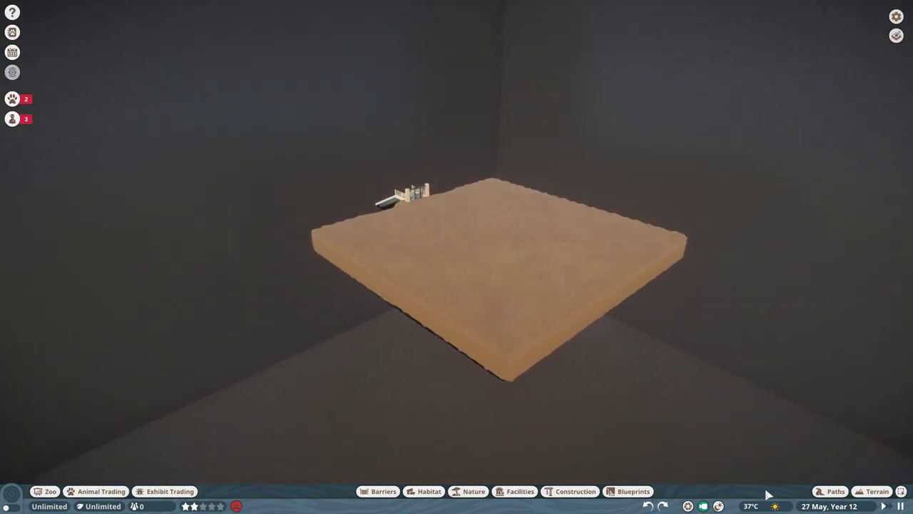
{"action": "left_click", "coordinate": [854, 494]}
Dig a diagonal trench to the platform's lower-left corner with the Lower brush, size 7, 80% intensity.
{"action": "left_click", "coordinate": [491, 375]}
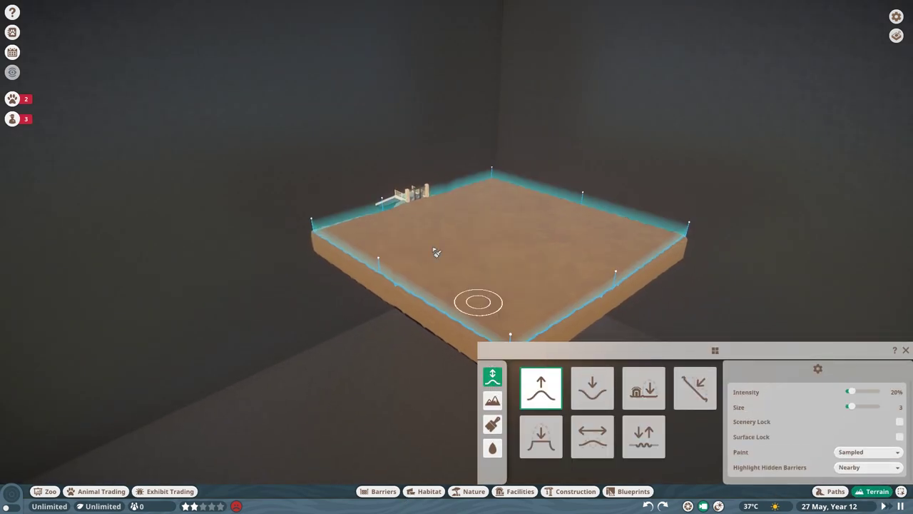
{"action": "scroll", "coordinate": [483, 250], "scroll_direction": "up", "scroll_amount": 3}
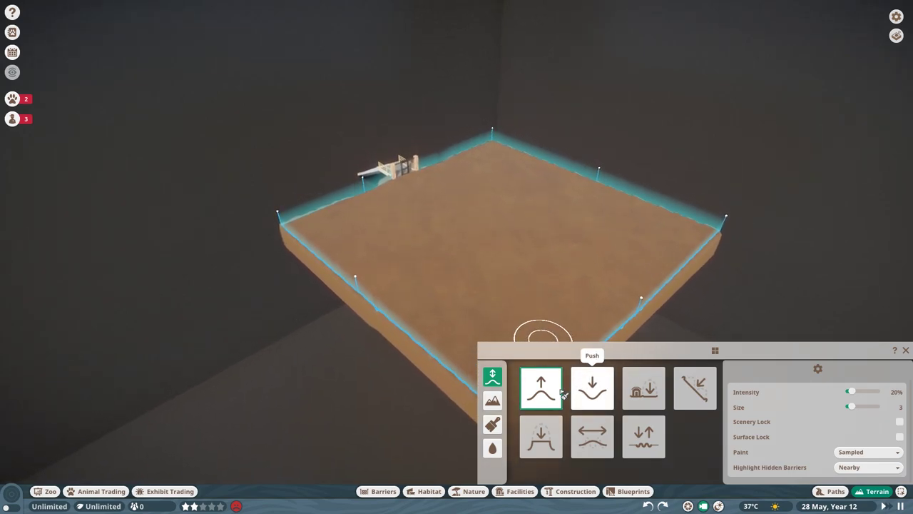
{"action": "left_click", "coordinate": [592, 388]}
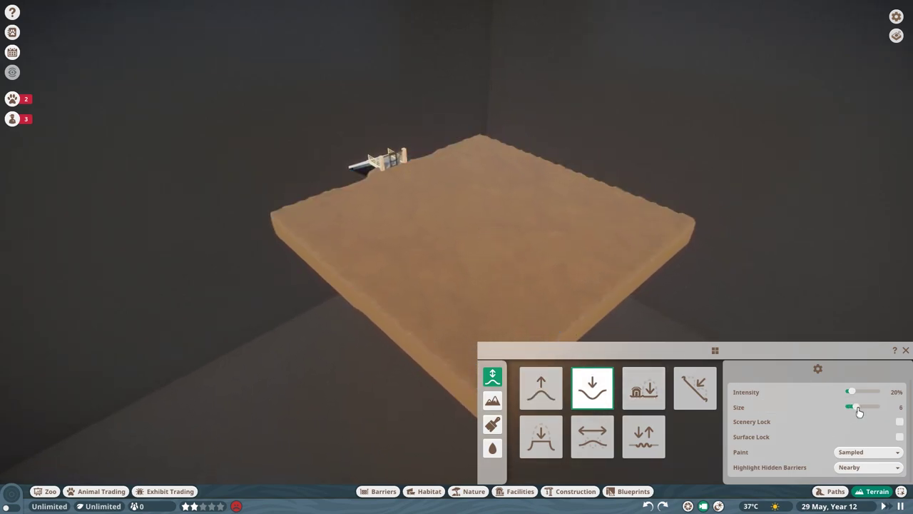
{"action": "left_click", "coordinate": [858, 408]}
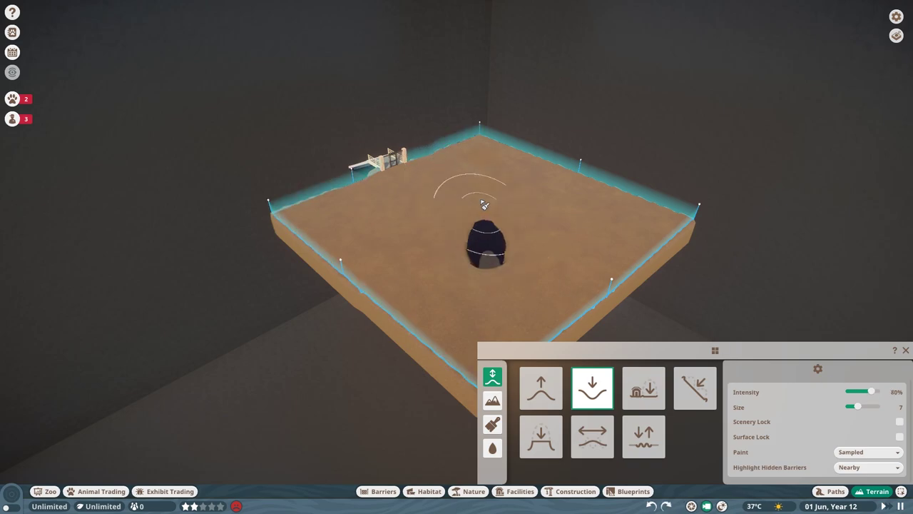
{"action": "key", "text": "q"}
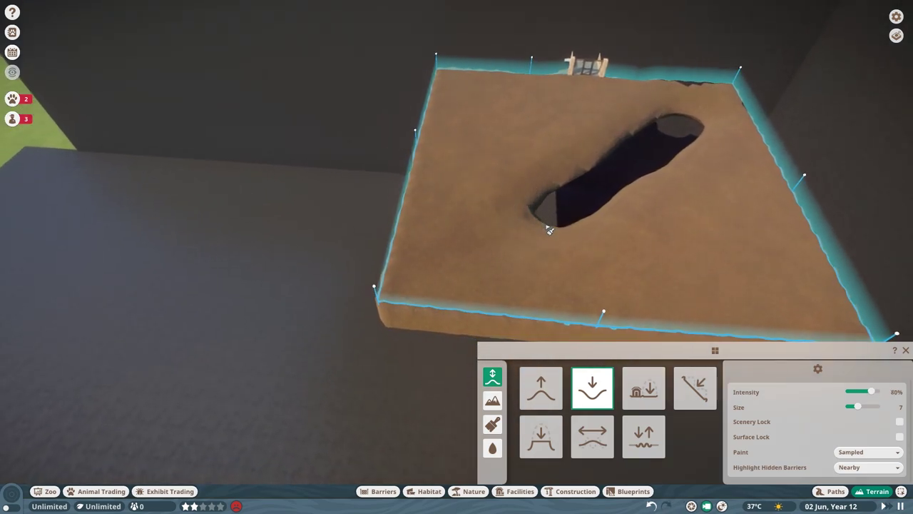
{"action": "left_click_drag", "start_coordinate": [468, 262], "coordinate": [442, 274]}
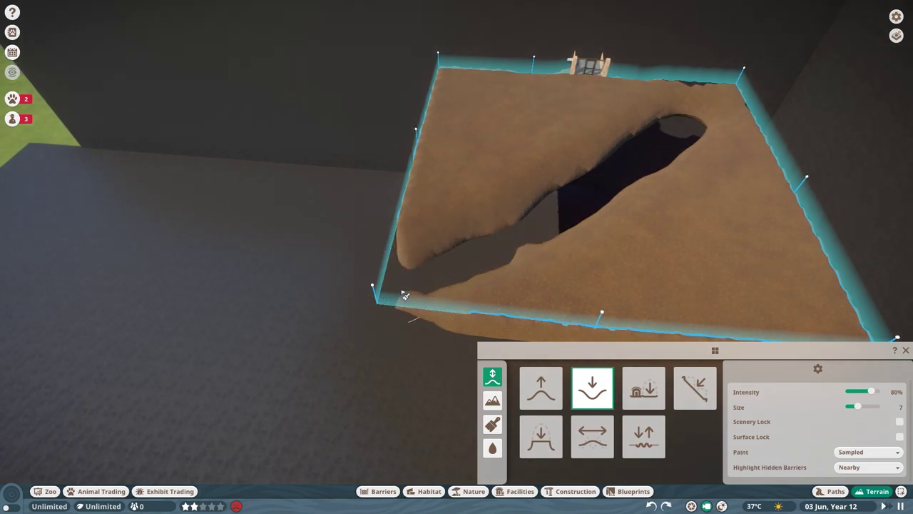
{"action": "scroll", "coordinate": [404, 296], "scroll_direction": "down", "scroll_amount": 8}
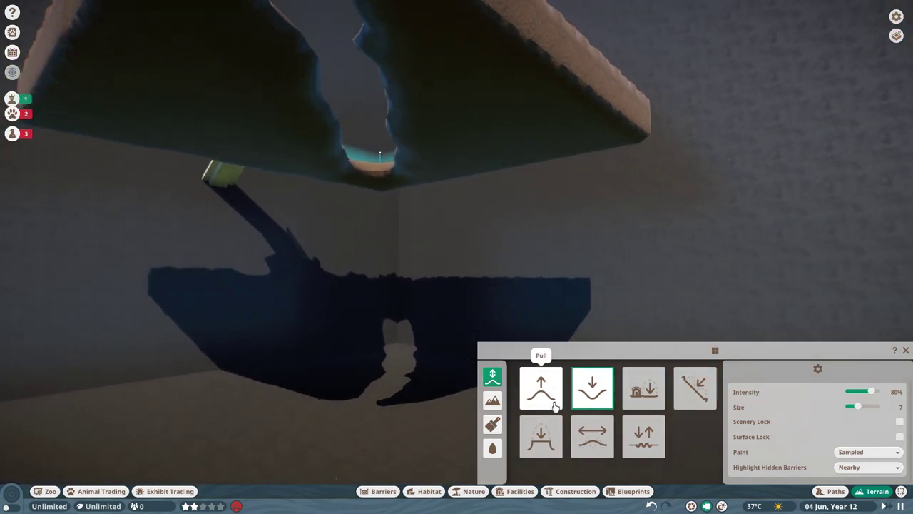
Undo the last two terrain edits and inspect the area beneath the overhang.
{"action": "left_click", "coordinate": [545, 397]}
{"action": "key", "text": "ctrl+z"}
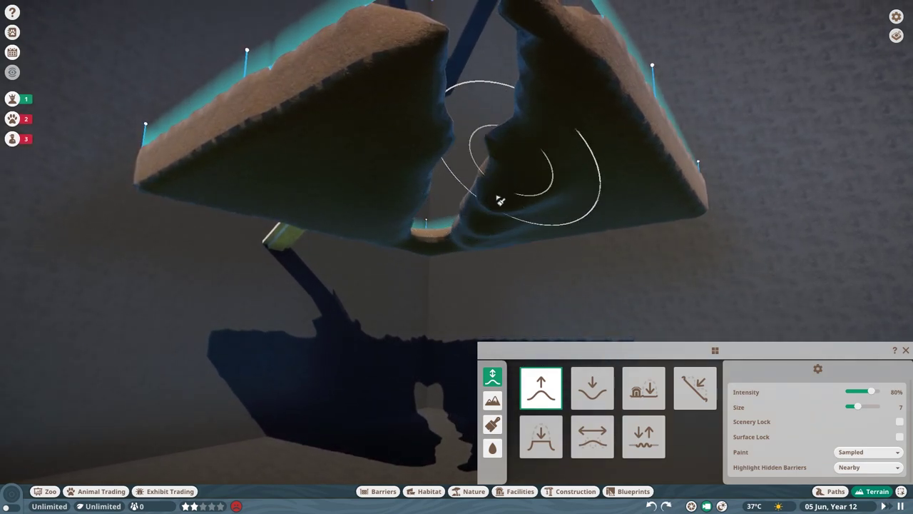
{"action": "key", "text": "ctrl+z"}
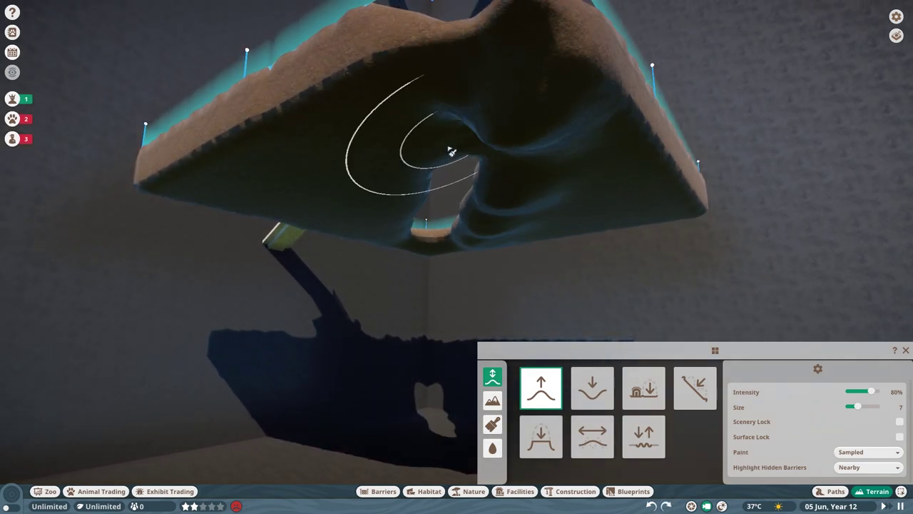
{"action": "scroll", "coordinate": [447, 202], "scroll_direction": "up", "scroll_amount": 5}
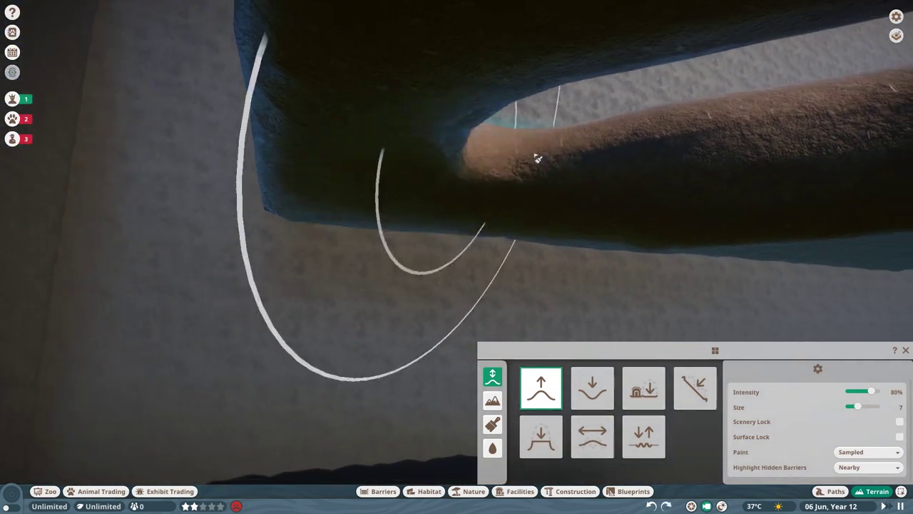
{"action": "key", "text": "e"}
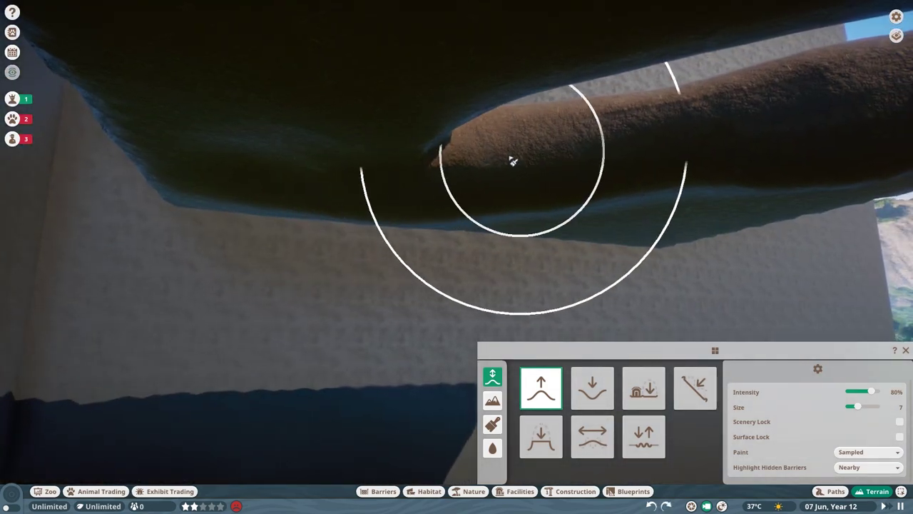
{"action": "key", "text": "e"}
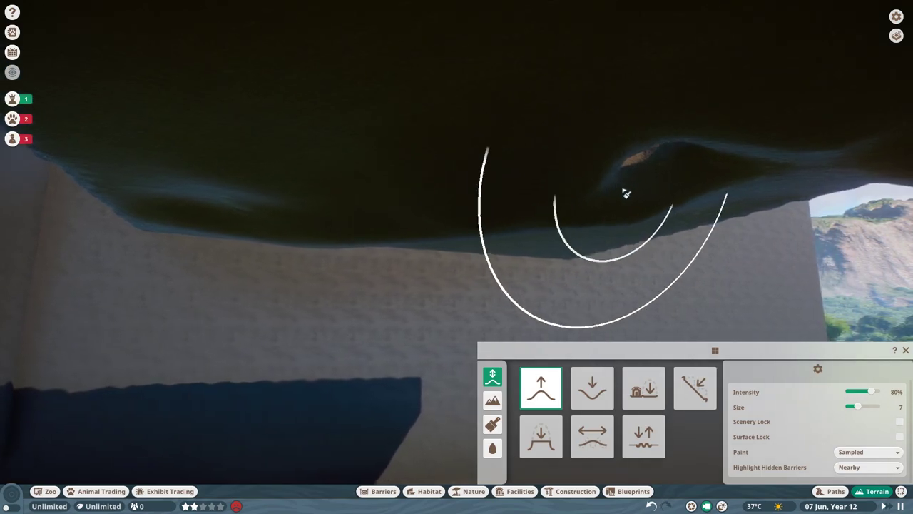
{"action": "scroll", "coordinate": [625, 193], "scroll_direction": "down", "scroll_amount": 5}
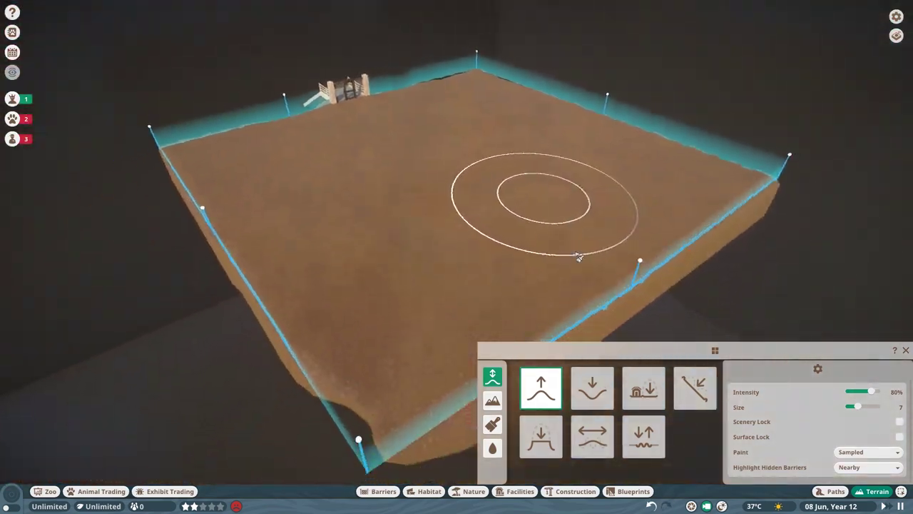
Return to the Lower tool, then bring up the ground texture paint palette.
{"action": "left_click", "coordinate": [602, 380]}
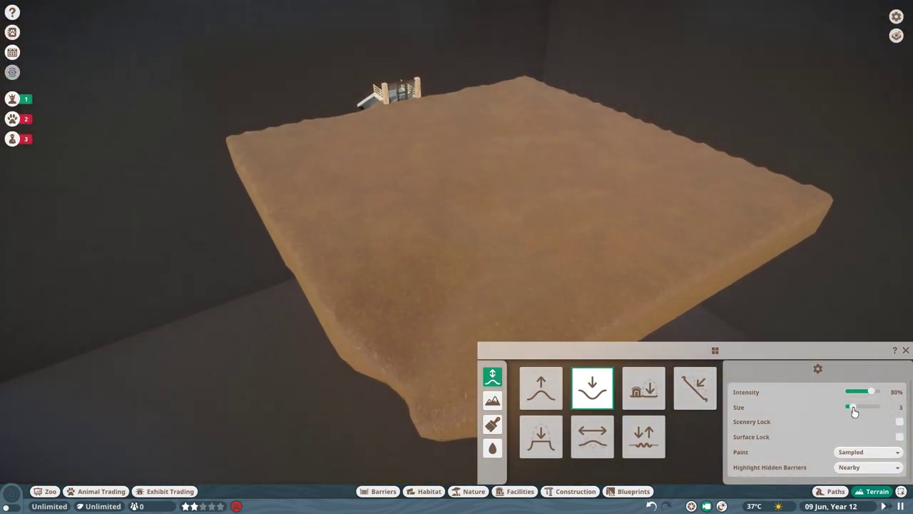
{"action": "scroll", "coordinate": [470, 196], "scroll_direction": "up", "scroll_amount": 5}
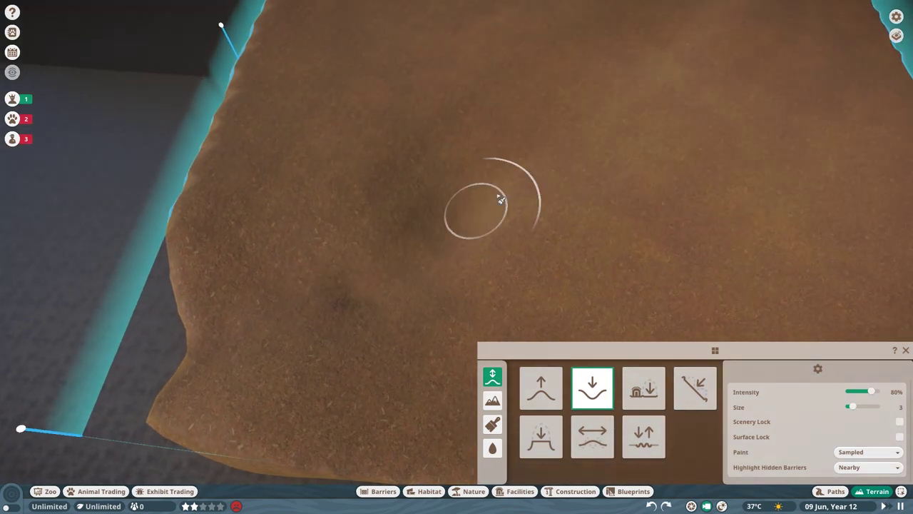
{"action": "scroll", "coordinate": [500, 198], "scroll_direction": "down", "scroll_amount": 5}
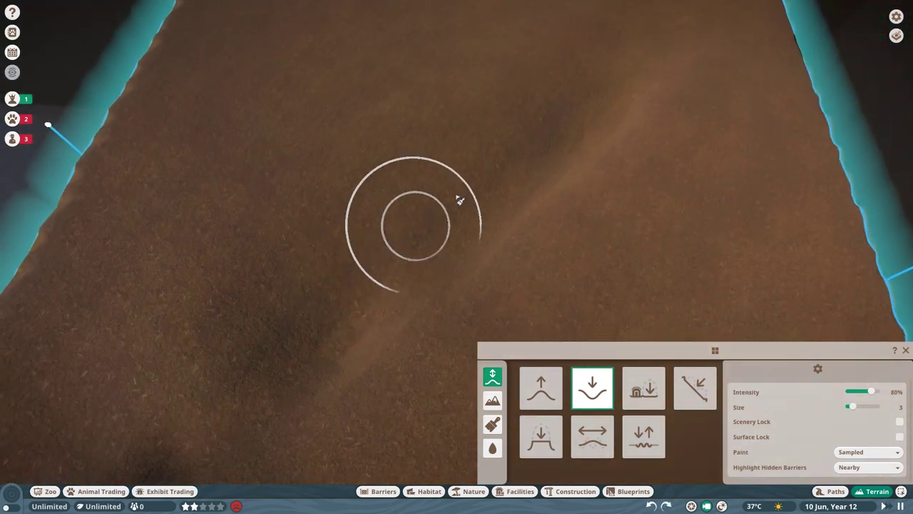
{"action": "scroll", "coordinate": [616, 84], "scroll_direction": "down", "scroll_amount": 5}
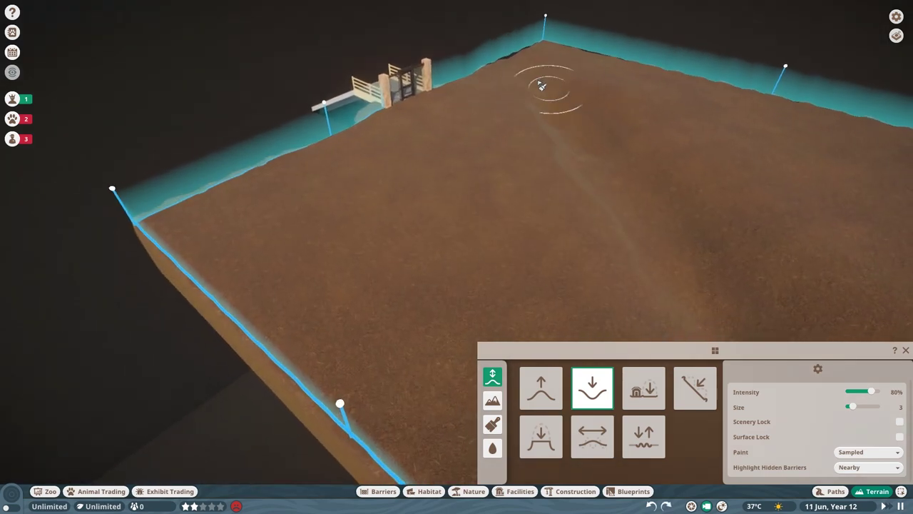
{"action": "scroll", "coordinate": [618, 193], "scroll_direction": "down", "scroll_amount": 3}
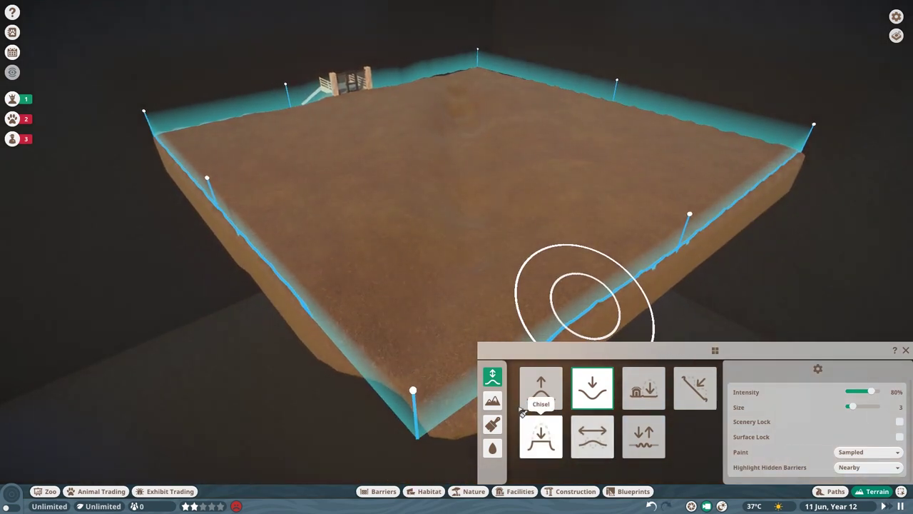
{"action": "left_click", "coordinate": [492, 425]}
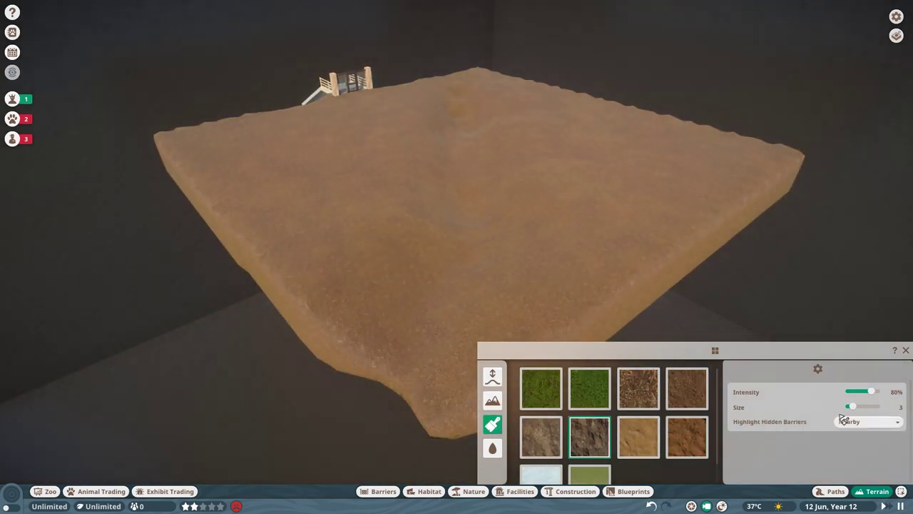
Paint a dark rocky strip along the trench and grass on both sides of the plot.
{"action": "mouse_move", "coordinate": [440, 177]}
{"action": "left_mouse_down"}
{"action": "mouse_move", "coordinate": [449, 139]}
{"action": "mouse_move", "coordinate": [612, 326]}
{"action": "mouse_move", "coordinate": [510, 138]}
{"action": "mouse_move", "coordinate": [542, 405]}
{"action": "left_mouse_up"}
{"action": "left_click", "coordinate": [542, 404]}
{"action": "mouse_move", "coordinate": [336, 236]}
{"action": "left_mouse_down"}
{"action": "mouse_move", "coordinate": [367, 198]}
{"action": "mouse_move", "coordinate": [367, 147]}
{"action": "mouse_move", "coordinate": [330, 355]}
{"action": "left_mouse_up"}
{"action": "key", "text": "d"}
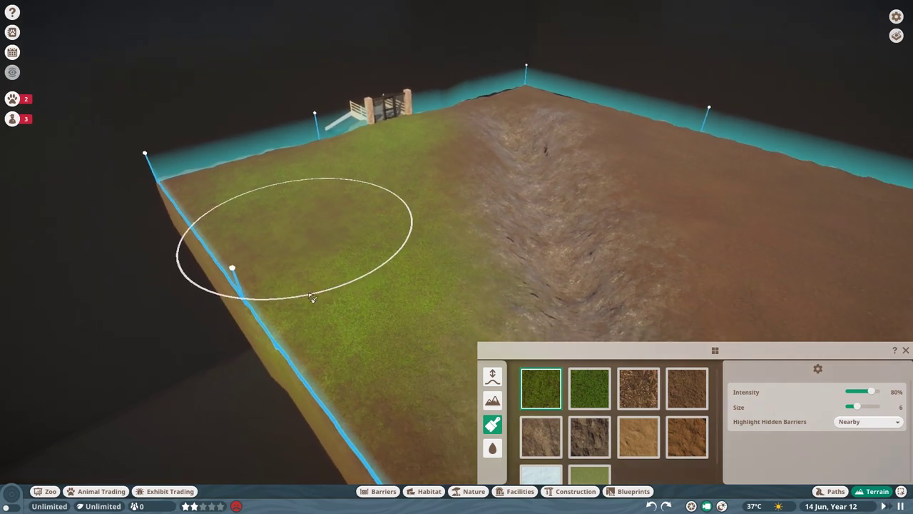
{"action": "mouse_move", "coordinate": [482, 97]}
{"action": "left_mouse_down"}
{"action": "mouse_move", "coordinate": [552, 165]}
{"action": "mouse_move", "coordinate": [577, 171]}
{"action": "mouse_move", "coordinate": [564, 185]}
{"action": "mouse_move", "coordinate": [654, 140]}
{"action": "left_mouse_up"}
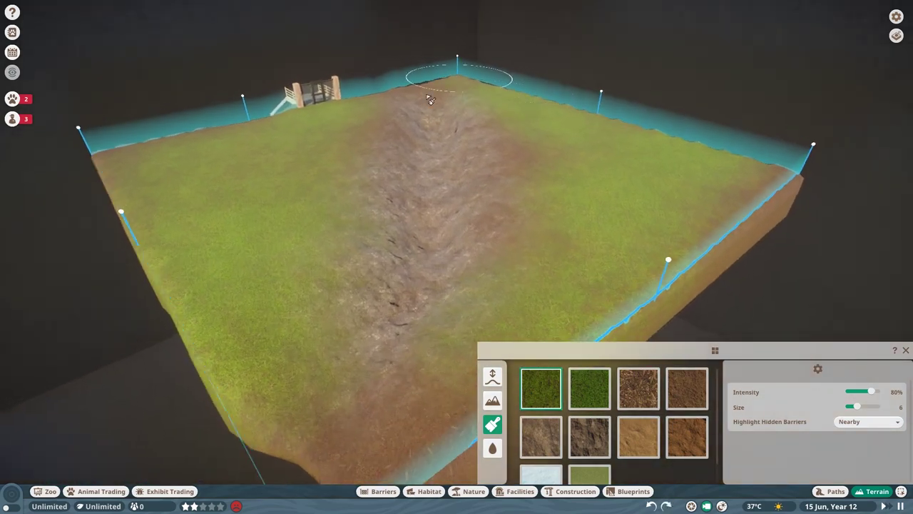
Check the water tools, return to sculpting, and close the terrain panel.
{"action": "left_click", "coordinate": [492, 447]}
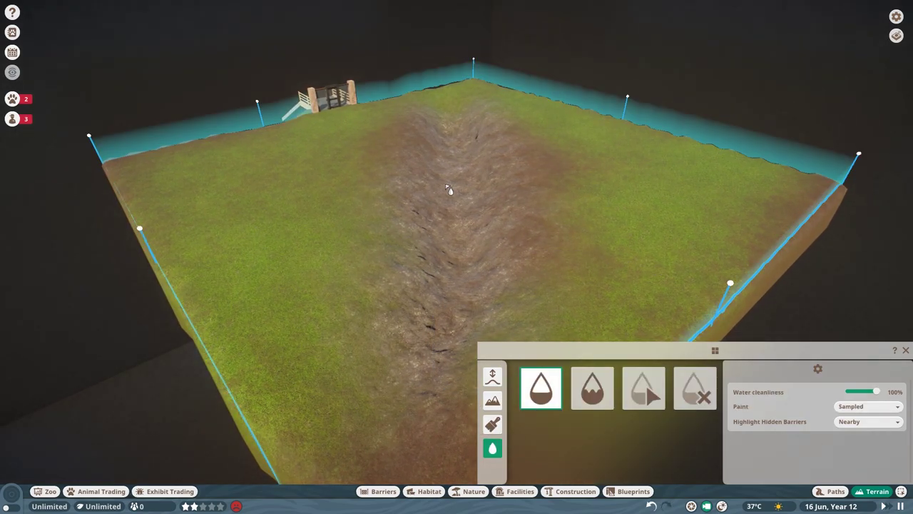
{"action": "scroll", "coordinate": [456, 215], "scroll_direction": "down", "scroll_amount": 5}
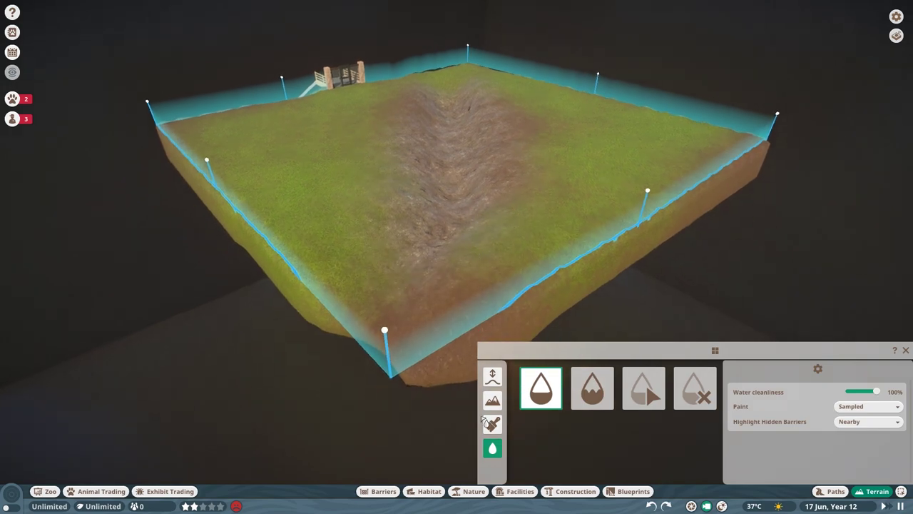
{"action": "left_click", "coordinate": [492, 375]}
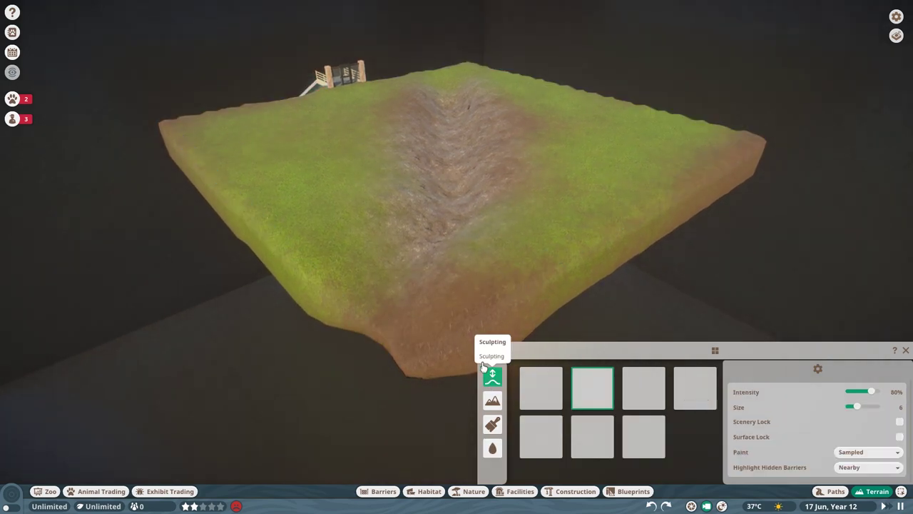
{"action": "key", "text": "Escape"}
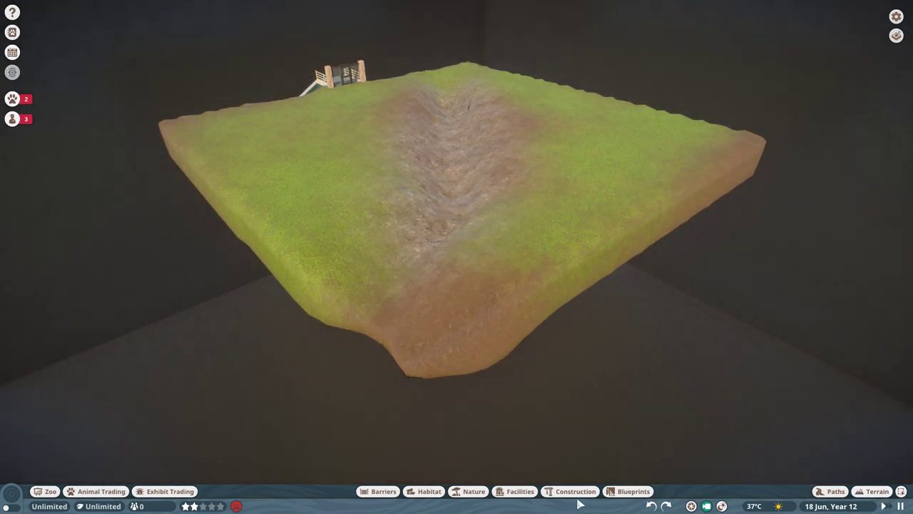
Place a clear glass barrier segment across the trench.
{"action": "left_click", "coordinate": [383, 495]}
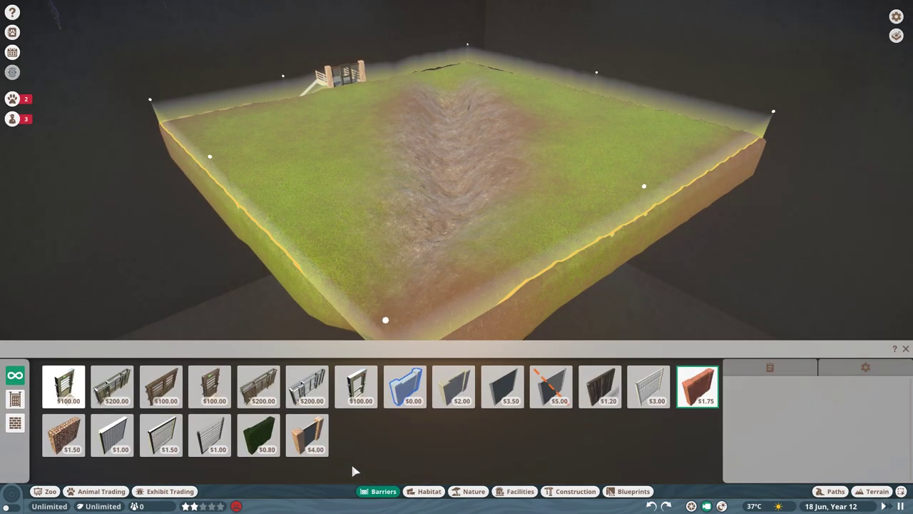
{"action": "left_click", "coordinate": [532, 228]}
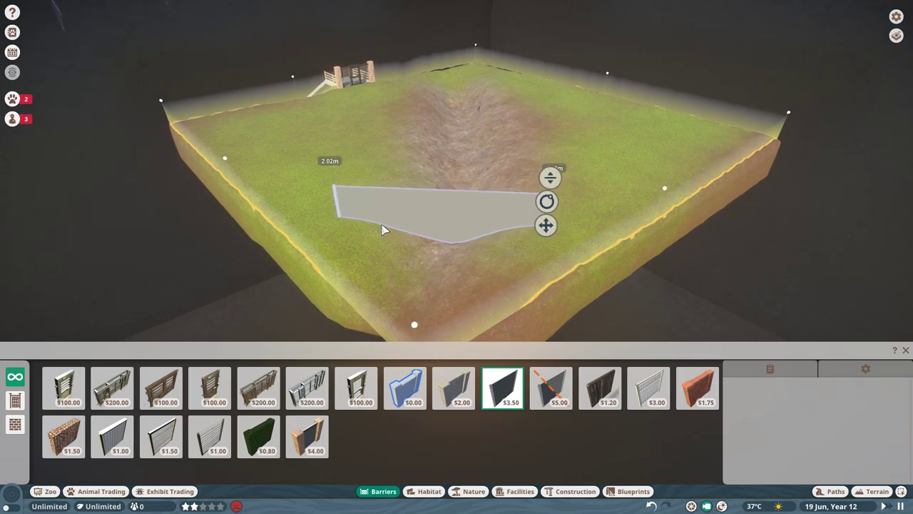
{"action": "left_click", "coordinate": [384, 230]}
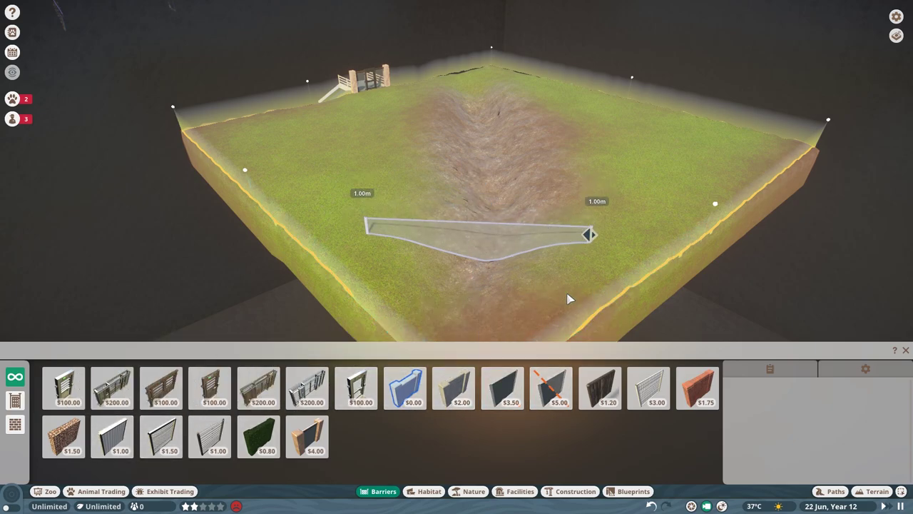
{"action": "scroll", "coordinate": [500, 214], "scroll_direction": "up", "scroll_amount": 5}
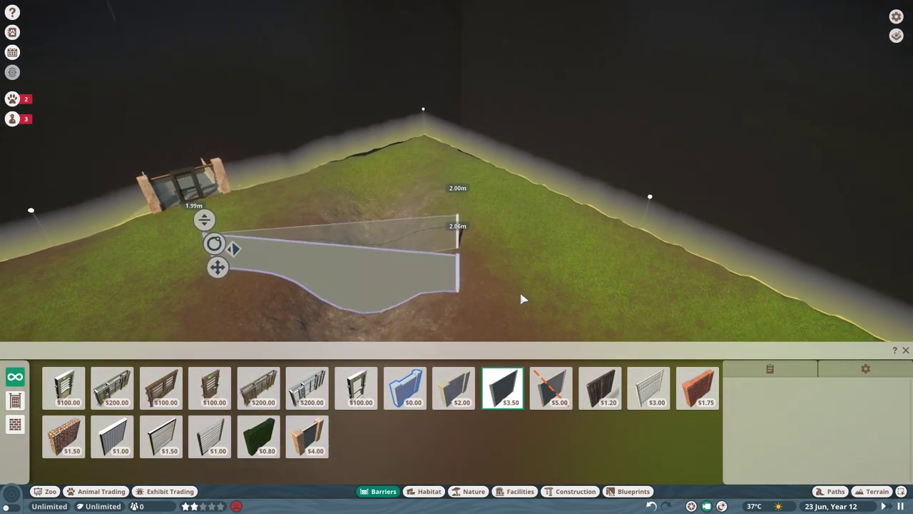
{"action": "left_click", "coordinate": [473, 233]}
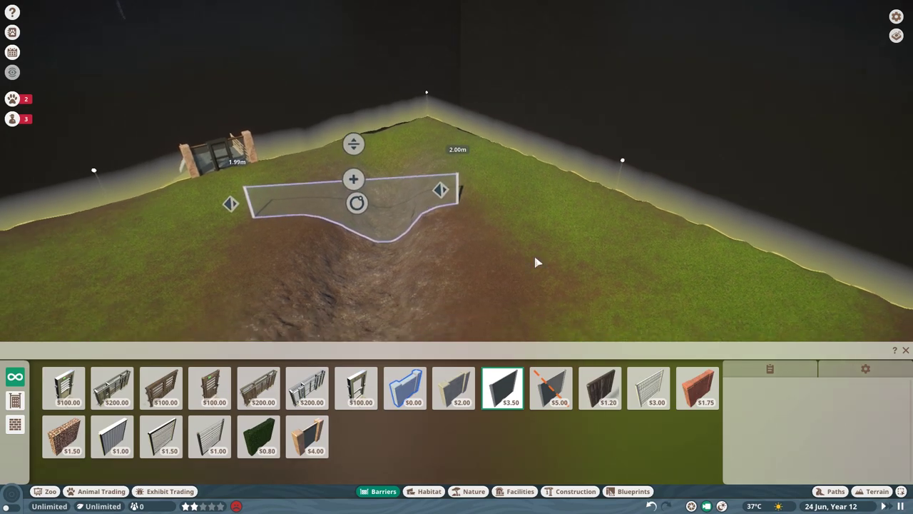
Switch to Flat Top height mode and anchor the second glass barrier on the far bank.
{"action": "left_click", "coordinate": [770, 369]}
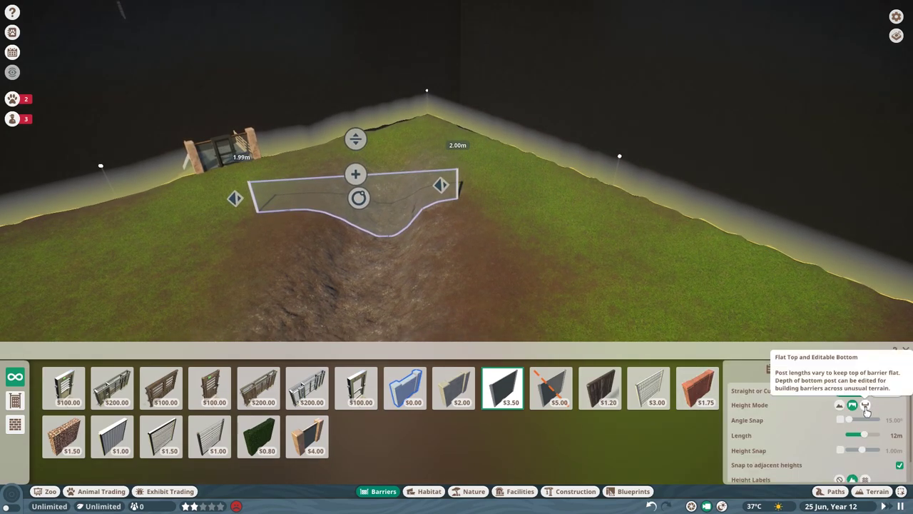
{"action": "left_click", "coordinate": [455, 183]}
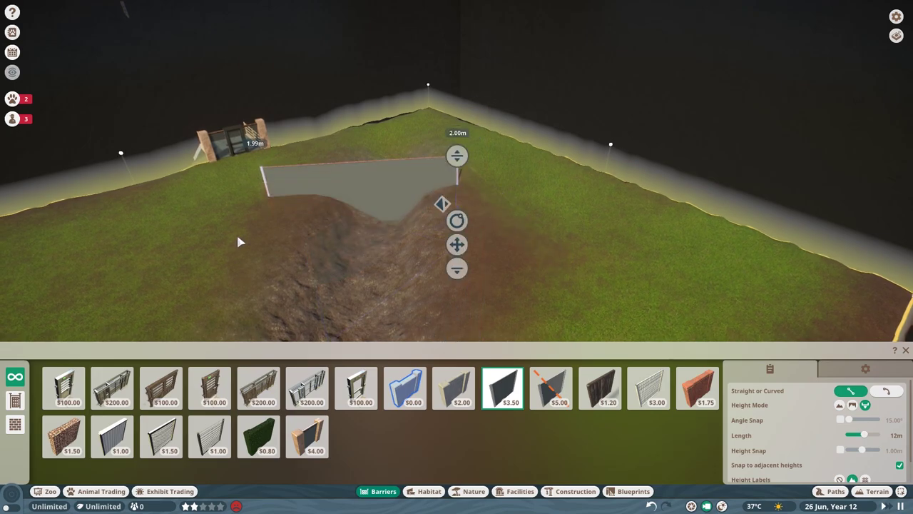
{"action": "left_click", "coordinate": [269, 206]}
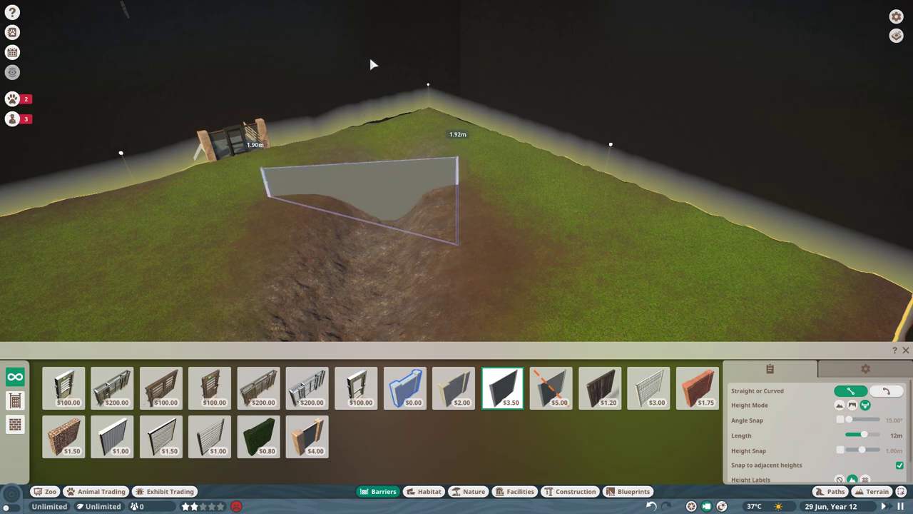
{"action": "left_click", "coordinate": [876, 491]}
Fill the trench between the two glass barriers with water and orbit around to inspect it.
{"action": "left_click", "coordinate": [492, 448]}
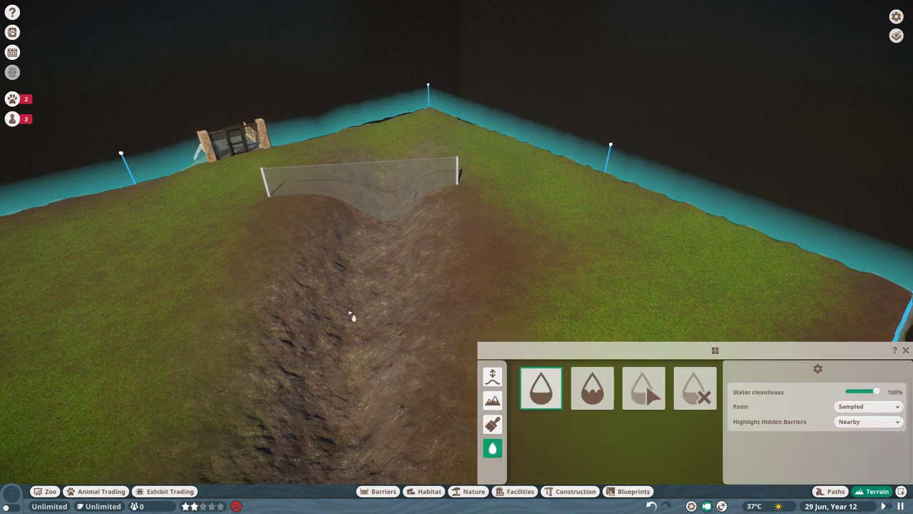
{"action": "left_click", "coordinate": [319, 270]}
{"action": "scroll", "coordinate": [495, 267], "scroll_direction": "down", "scroll_amount": 5}
{"action": "key", "text": "Escape"}
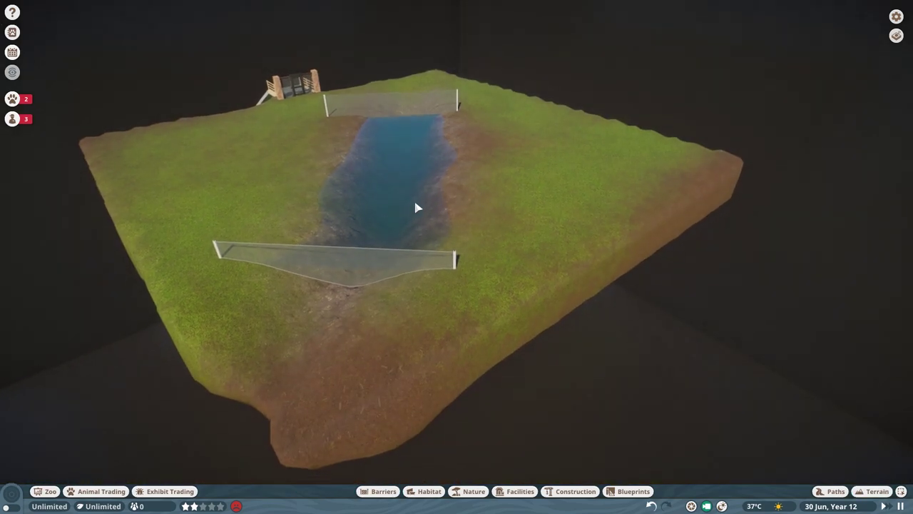
{"action": "key", "text": "q"}
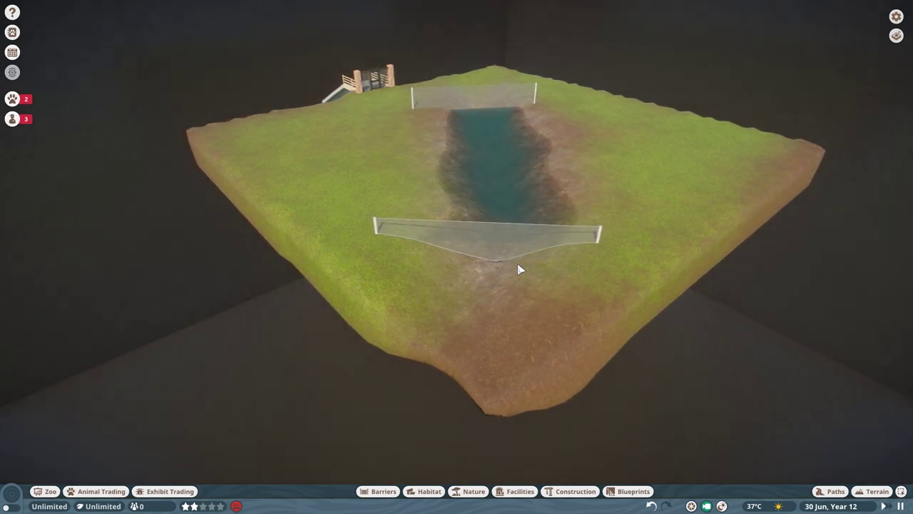
{"action": "key", "text": "q"}
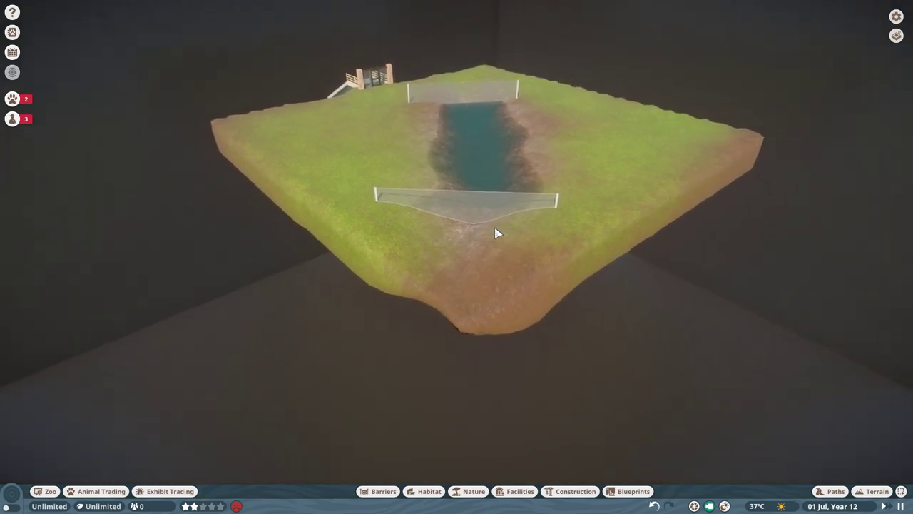
{"action": "scroll", "coordinate": [497, 231], "scroll_direction": "up", "scroll_amount": 2}
{"action": "key", "text": "q"}
{"action": "scroll", "coordinate": [424, 254], "scroll_direction": "up", "scroll_amount": 3}
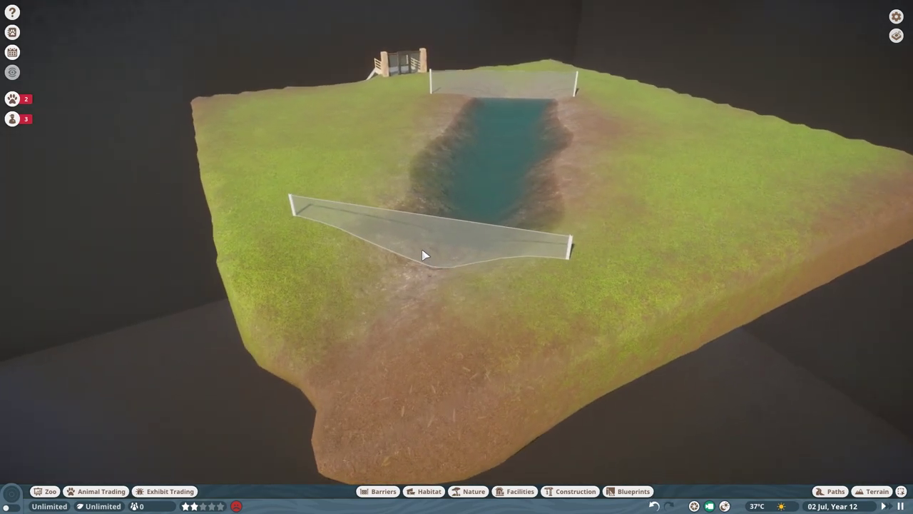